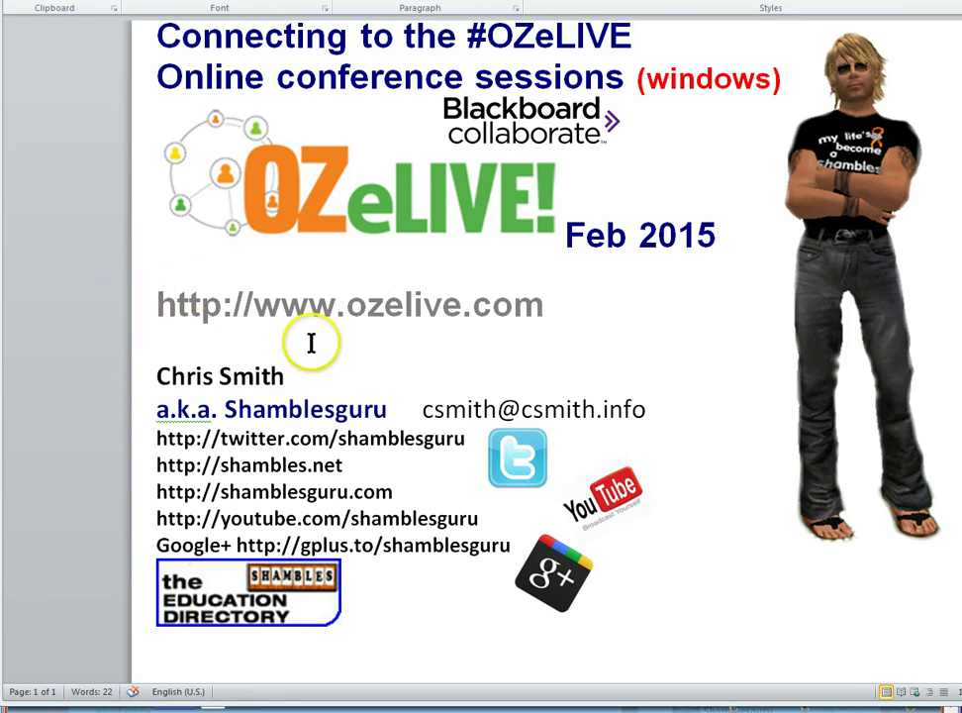
Step: Examine the OZeLIVE conference home page, including the news posts, the 2015 conference details and the #OZElive Twitter feed
{"action": "left_click_drag", "start_coordinate": [353, 307], "coordinate": [537, 303]}
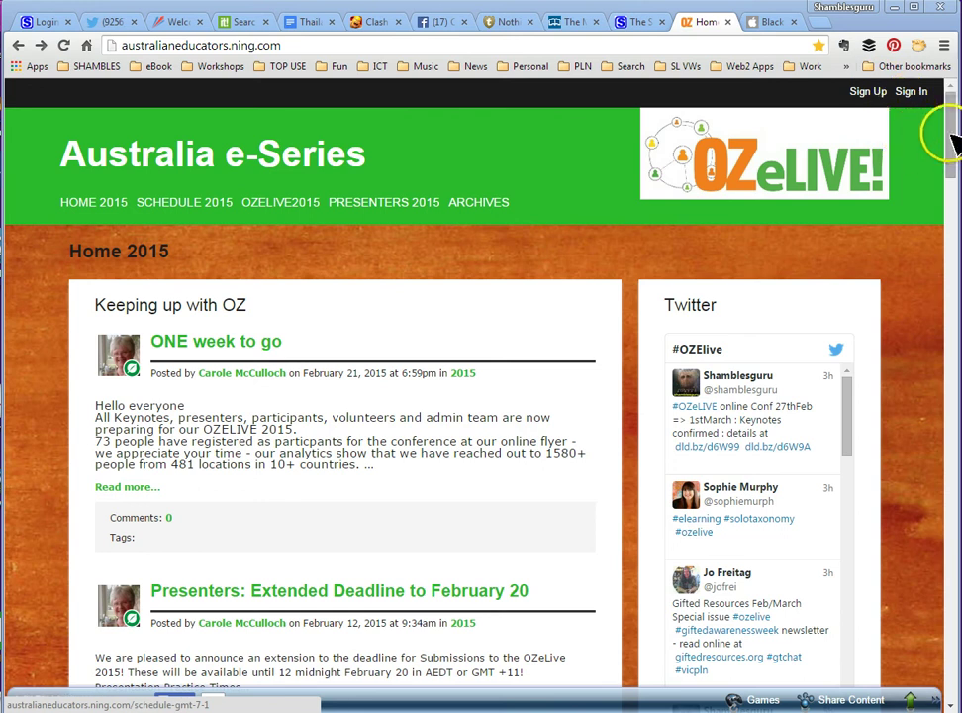
{"action": "left_click_drag", "start_coordinate": [953, 124], "coordinate": [954, 384]}
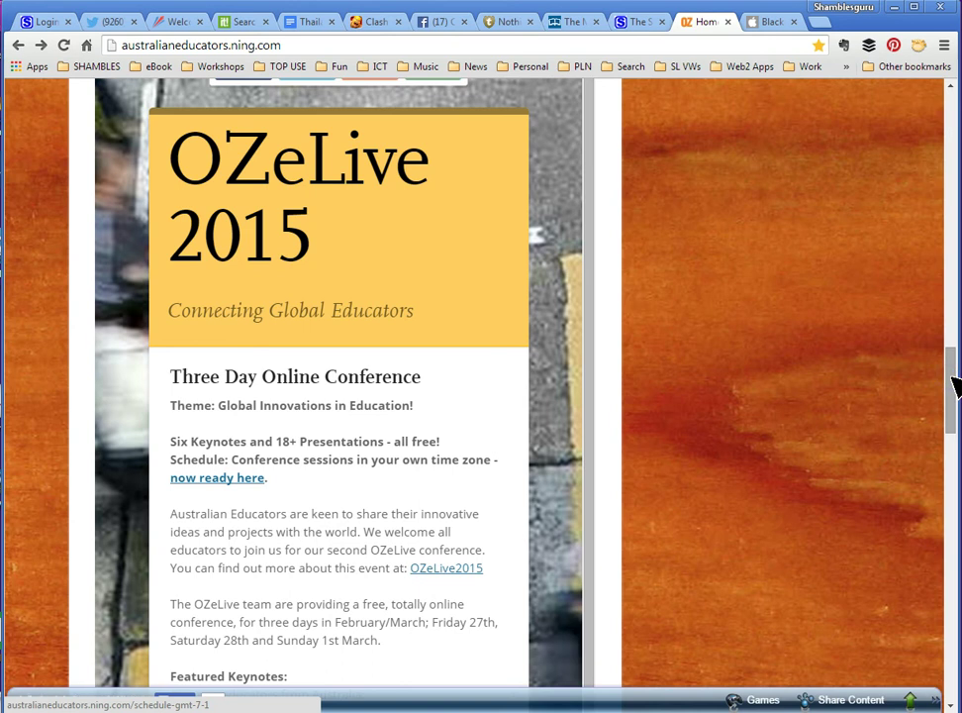
{"action": "left_click_drag", "start_coordinate": [953, 386], "coordinate": [953, 528]}
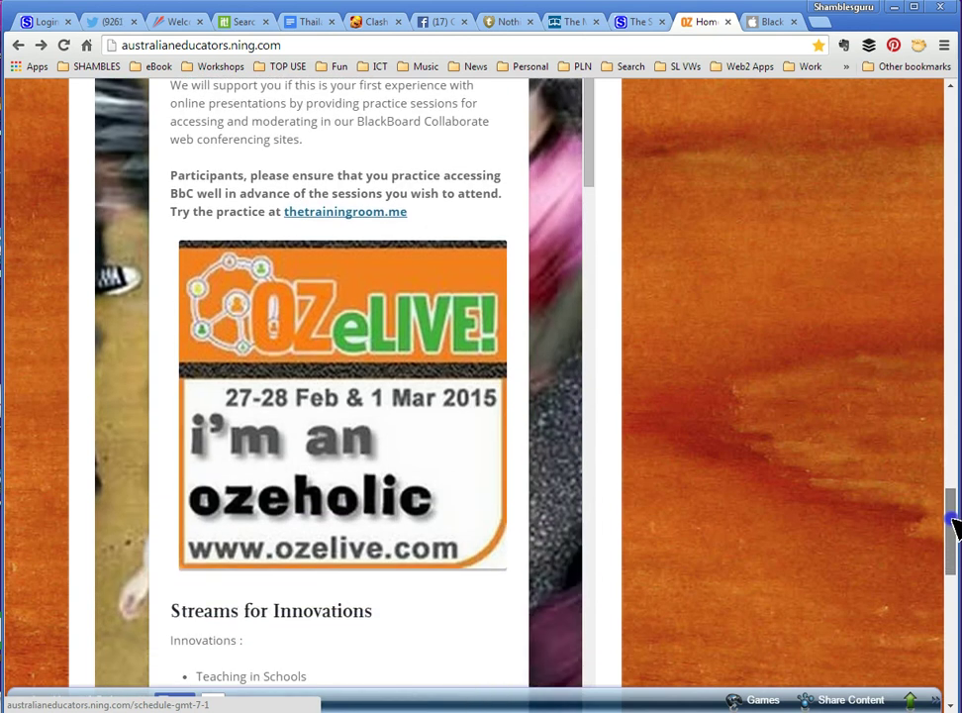
{"action": "left_click_drag", "start_coordinate": [954, 527], "coordinate": [951, 147]}
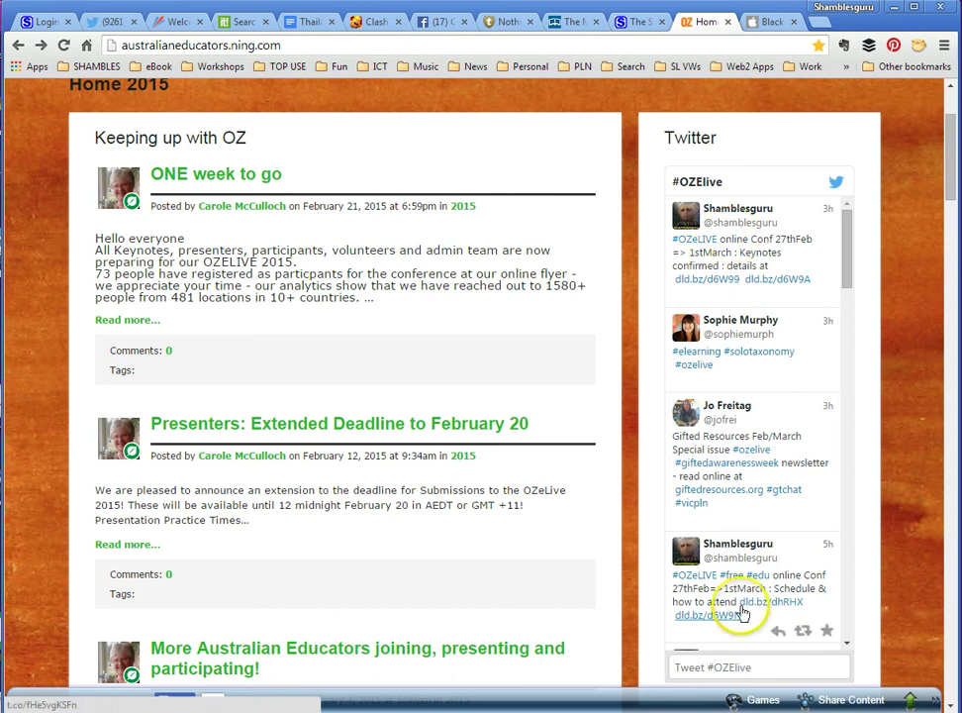
{"action": "left_click_drag", "start_coordinate": [847, 278], "coordinate": [846, 219]}
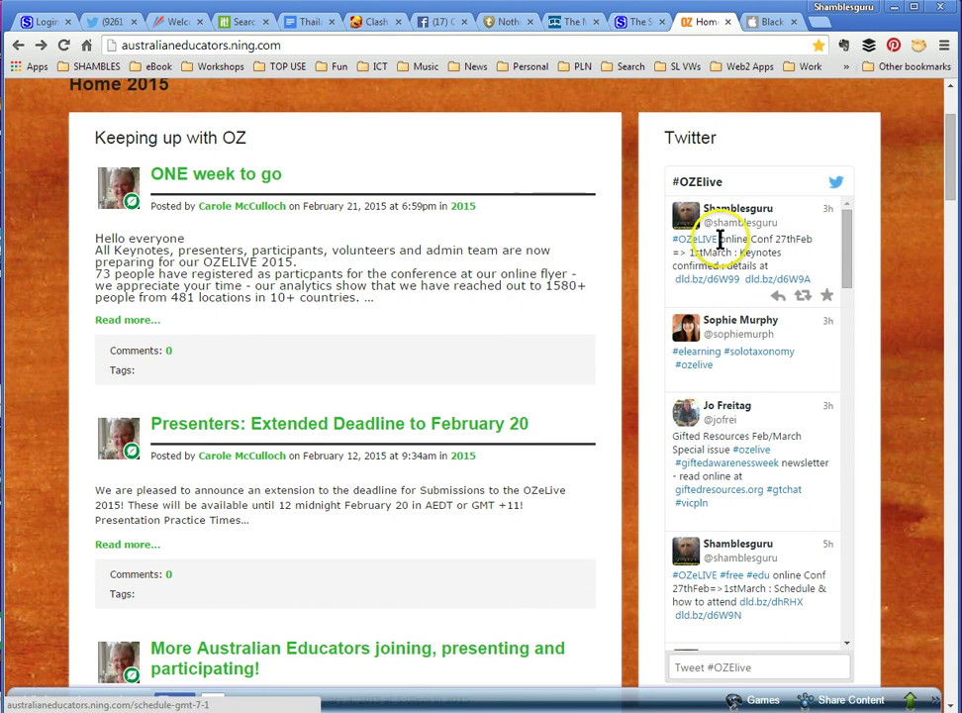
{"action": "left_click_drag", "start_coordinate": [720, 240], "coordinate": [661, 285]}
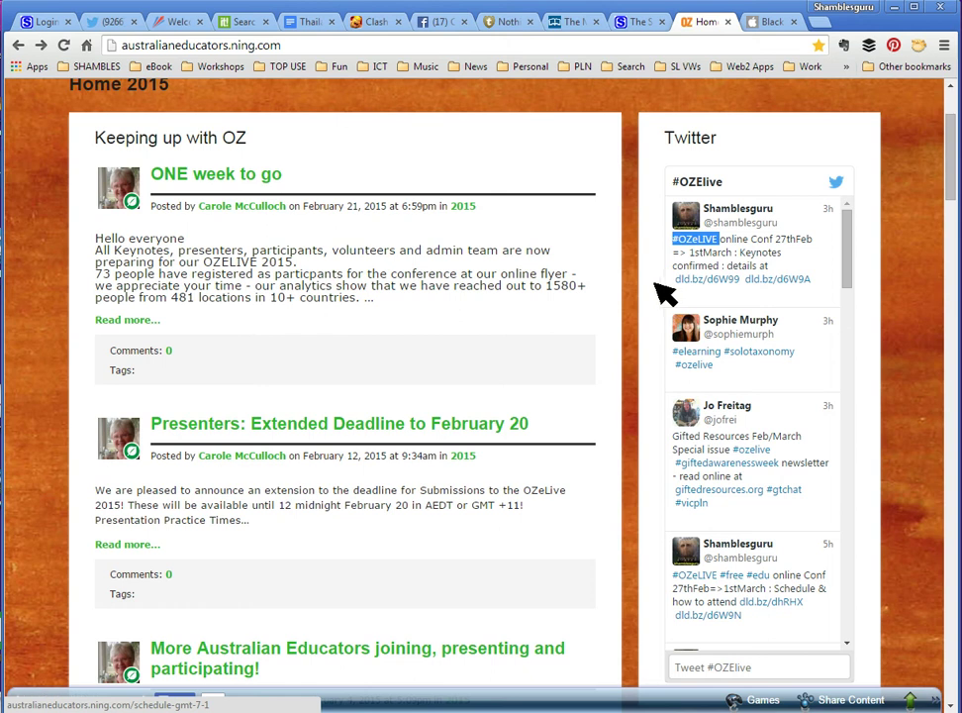
{"action": "left_click", "coordinate": [675, 262]}
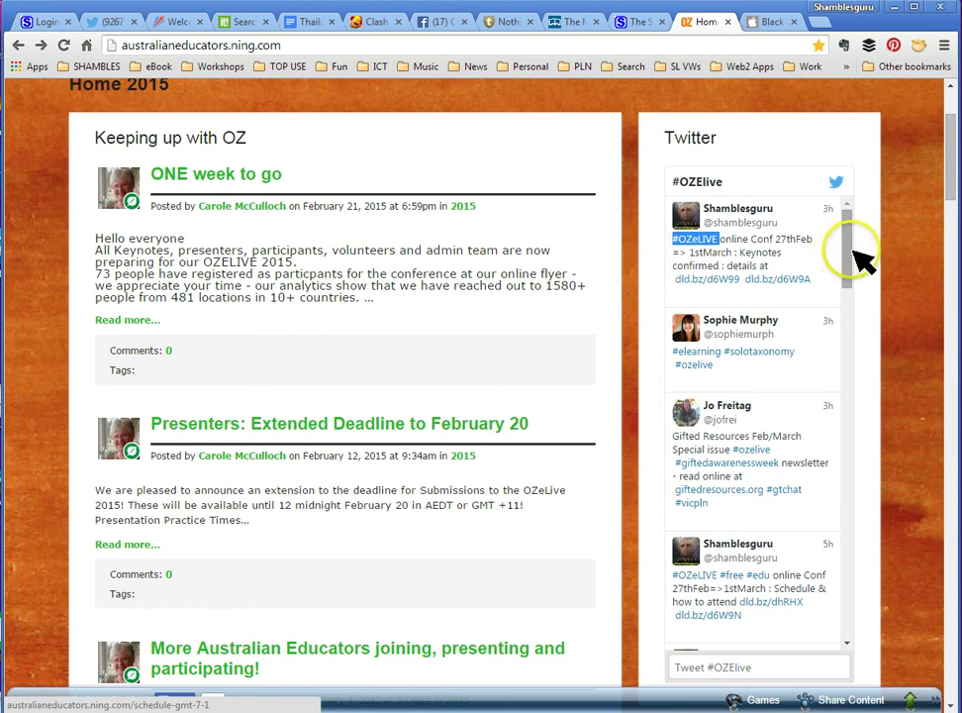
{"action": "left_click_drag", "start_coordinate": [952, 158], "coordinate": [949, 90]}
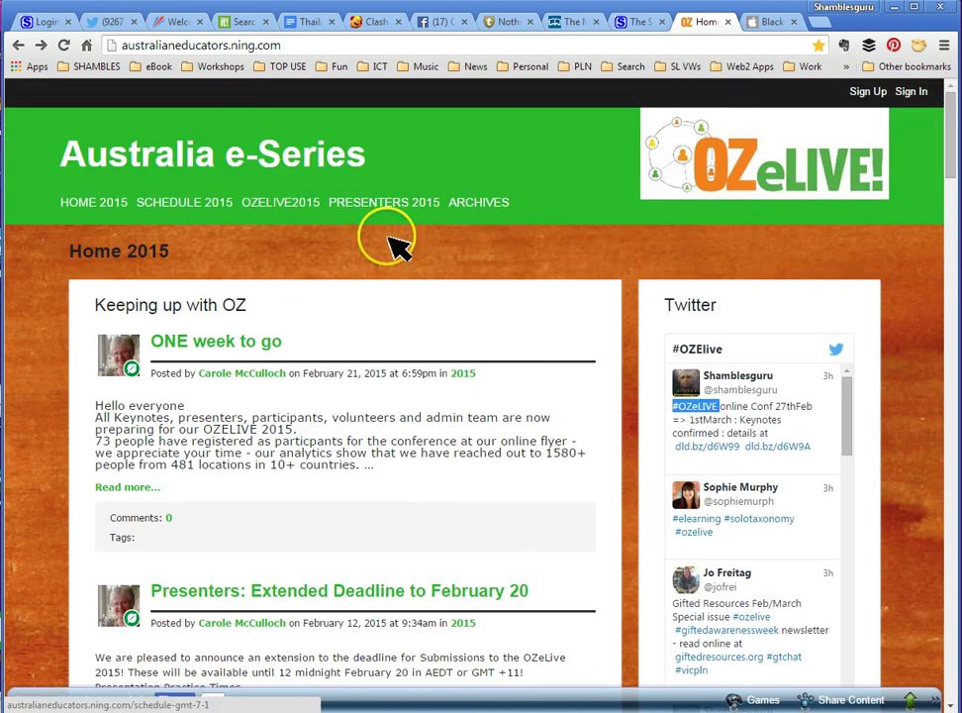
Step: Open the 2015 schedule page and go to the schedule for the GMT + 7 time zone (Bangkok, Hanoi, Jakarta)
{"action": "mouse_move", "coordinate": [156, 201]}
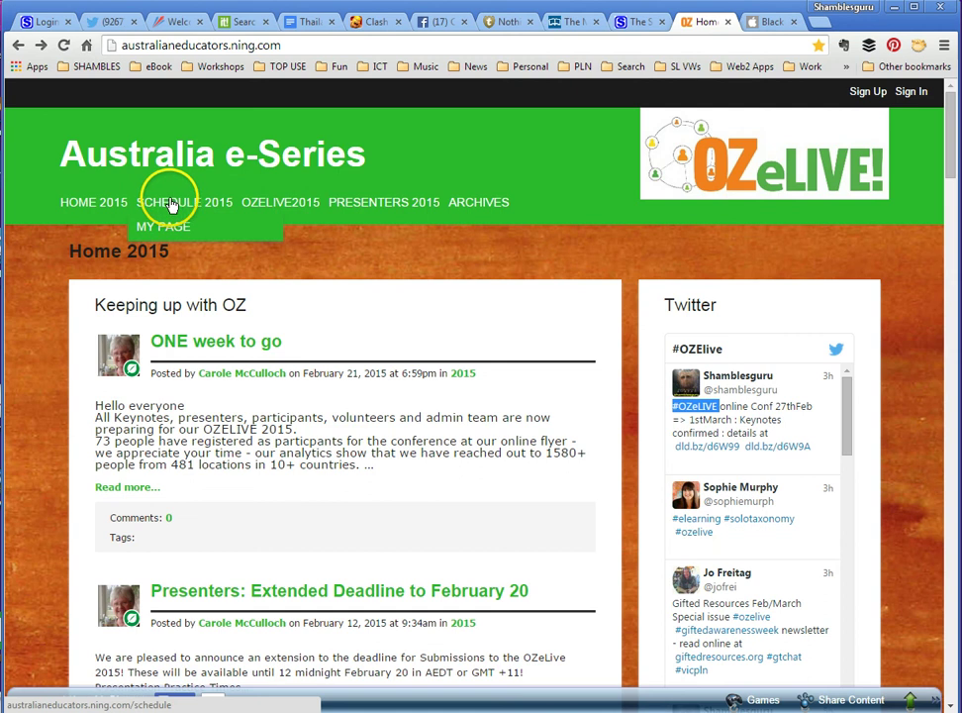
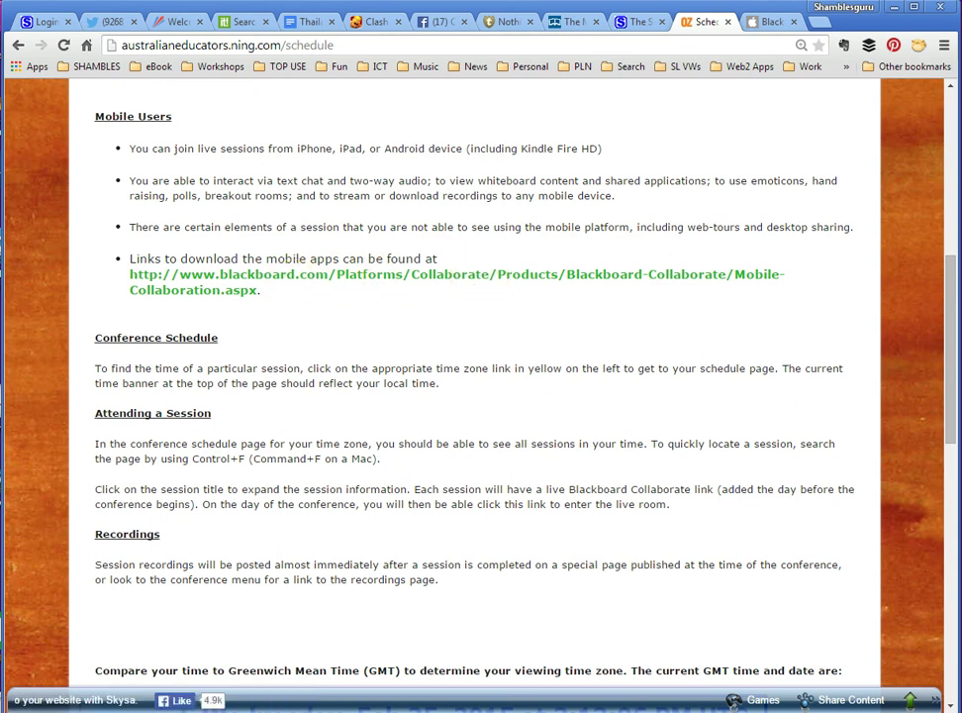
{"action": "left_click_drag", "start_coordinate": [948, 327], "coordinate": [955, 505]}
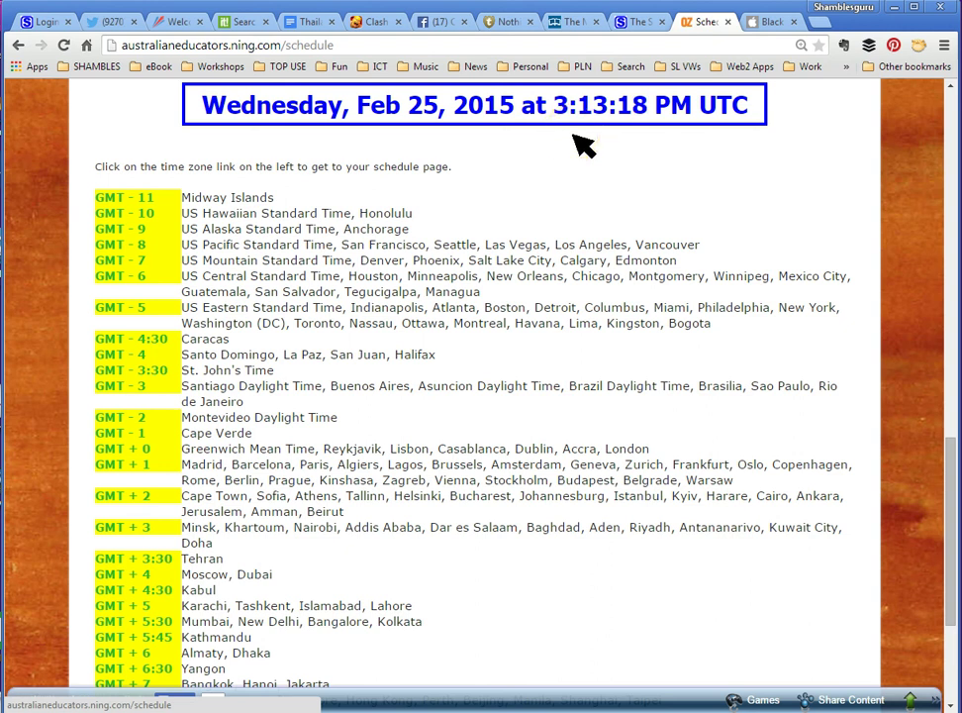
{"action": "left_click", "coordinate": [711, 133]}
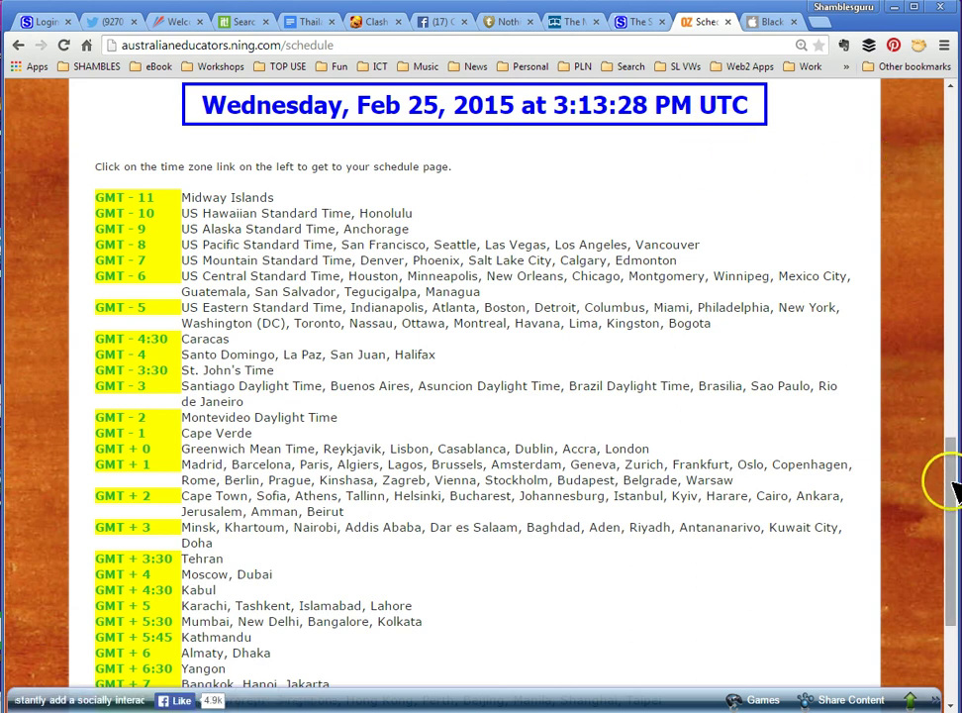
{"action": "left_click_drag", "start_coordinate": [954, 485], "coordinate": [954, 507]}
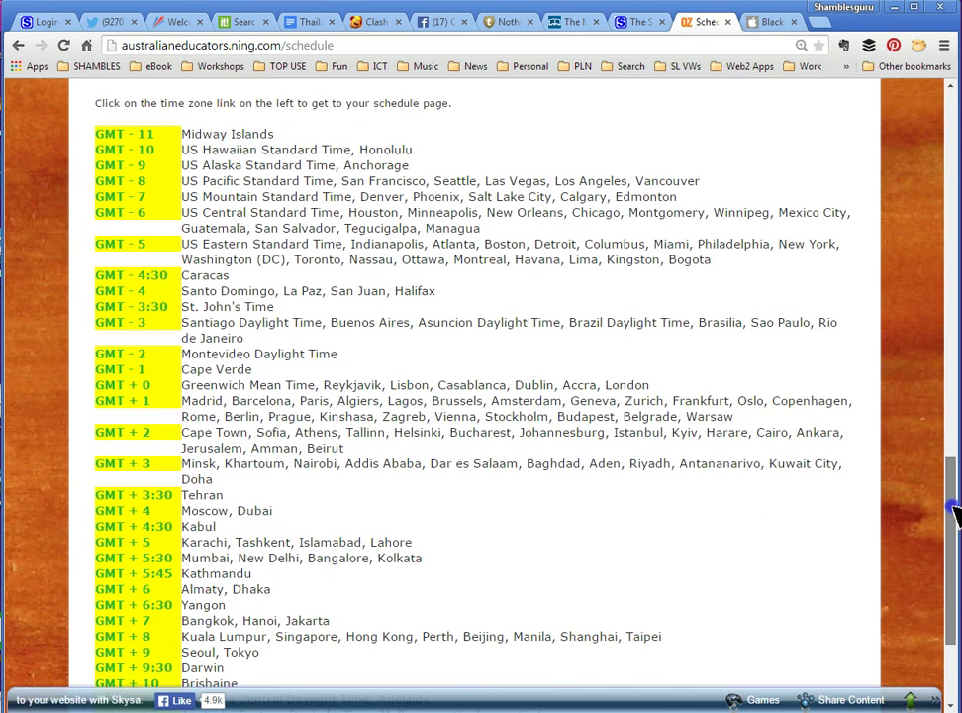
{"action": "left_click_drag", "start_coordinate": [955, 508], "coordinate": [955, 547]}
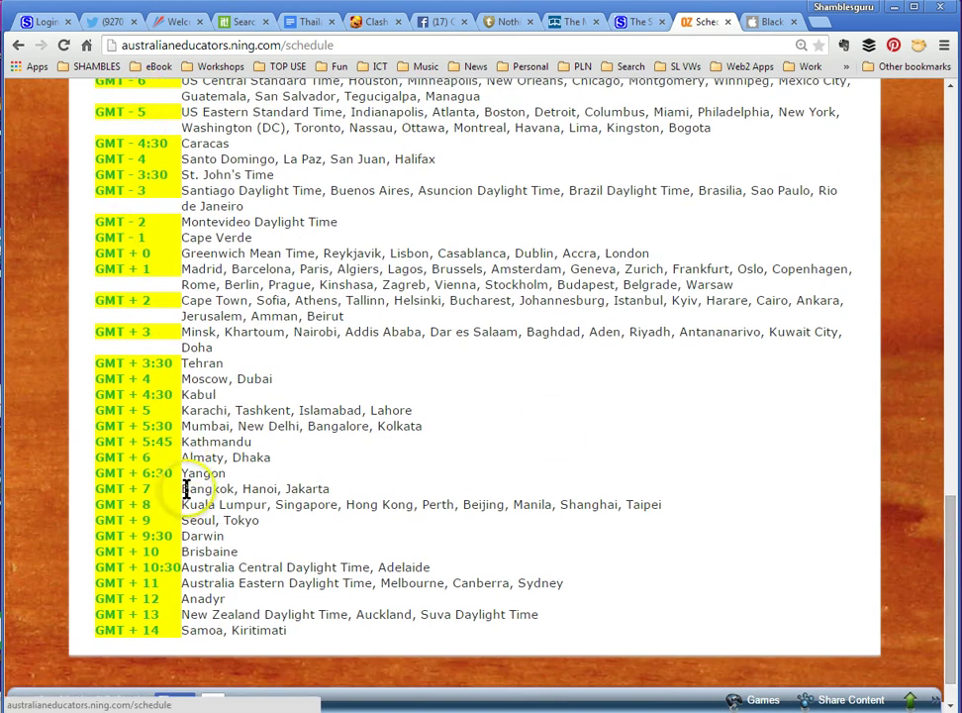
{"action": "left_click", "coordinate": [111, 494]}
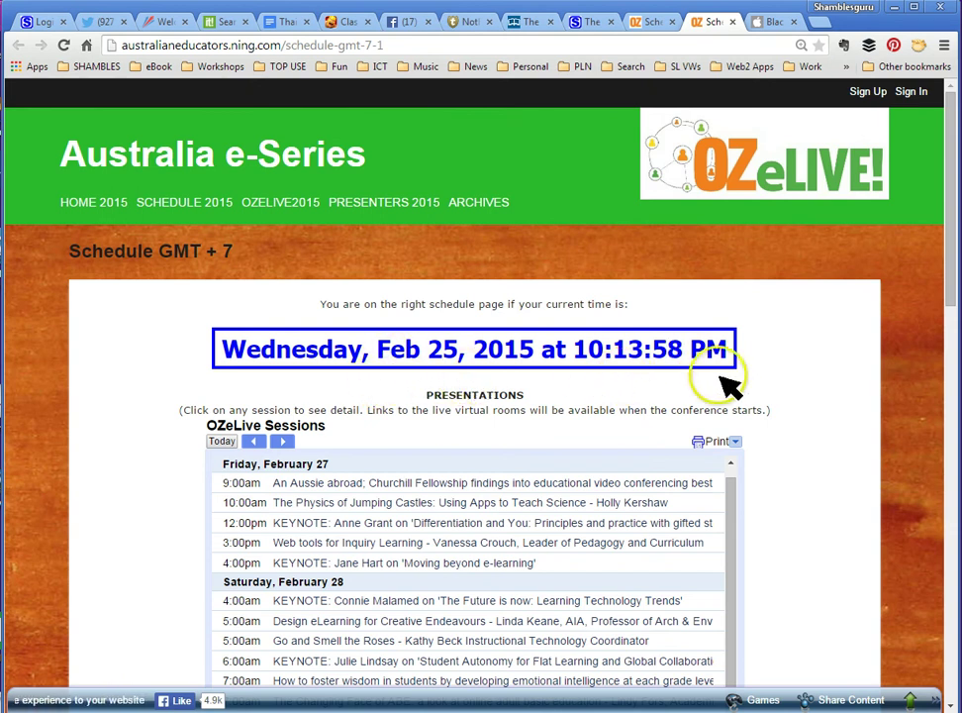
Step: Expand the Friday, February 27, 10:00am session "The Physics of Jumping Castles" in the OZeLive Sessions list and follow its session link
{"action": "left_click_drag", "start_coordinate": [945, 172], "coordinate": [906, 281]}
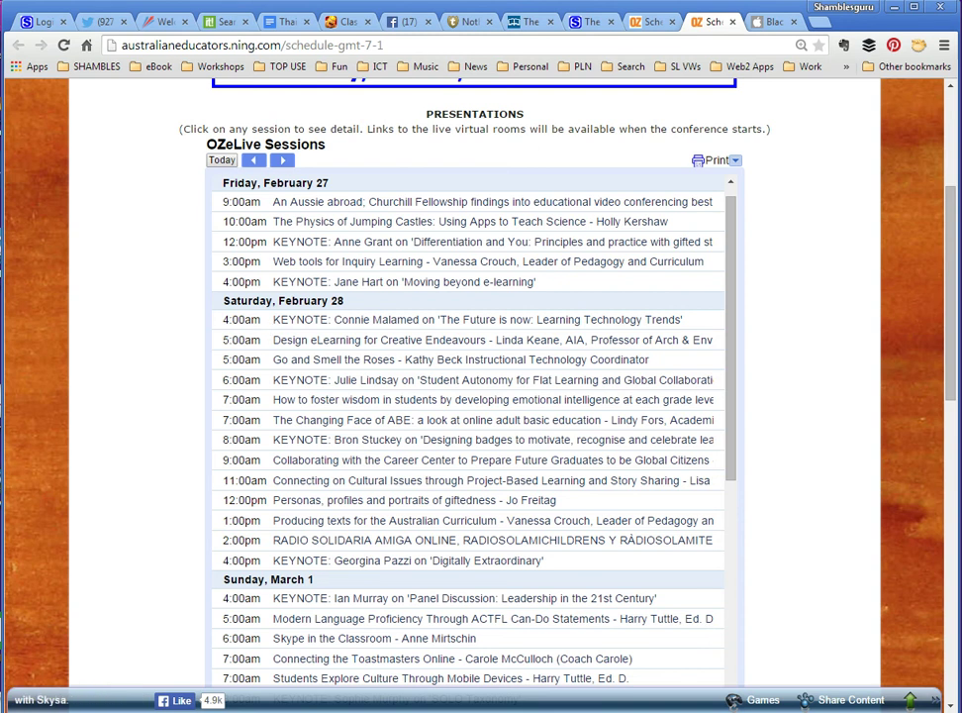
{"action": "left_click_drag", "start_coordinate": [948, 301], "coordinate": [952, 431]}
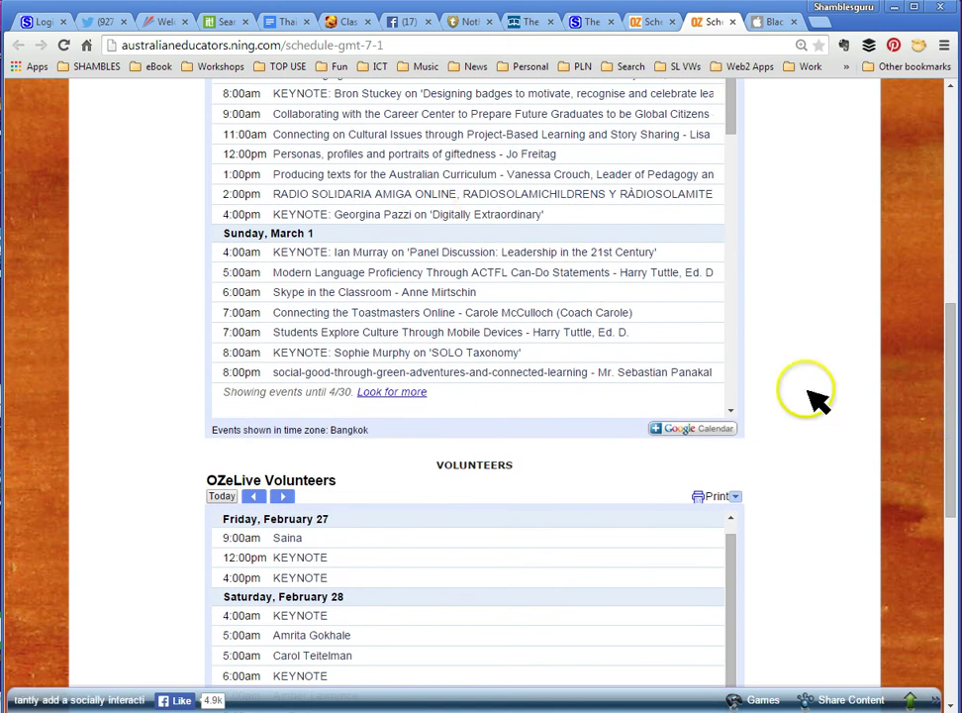
{"action": "scroll", "coordinate": [945, 393], "scroll_direction": "up", "scroll_amount": 4}
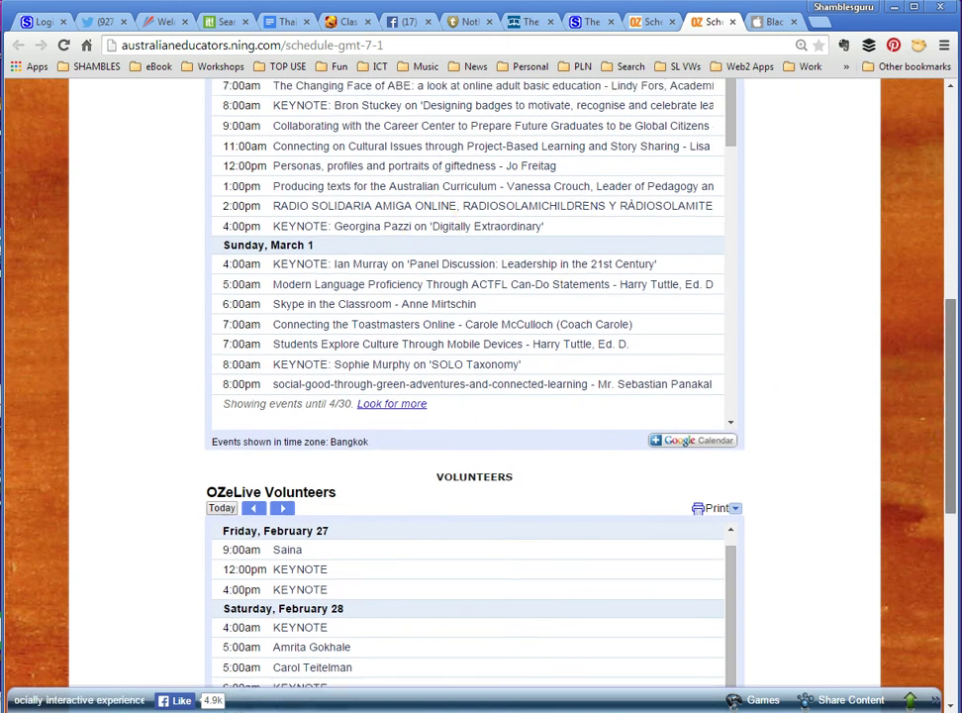
{"action": "scroll", "coordinate": [956, 287], "scroll_direction": "up", "scroll_amount": 2}
{"action": "scroll", "coordinate": [959, 270], "scroll_direction": "down", "scroll_amount": 1}
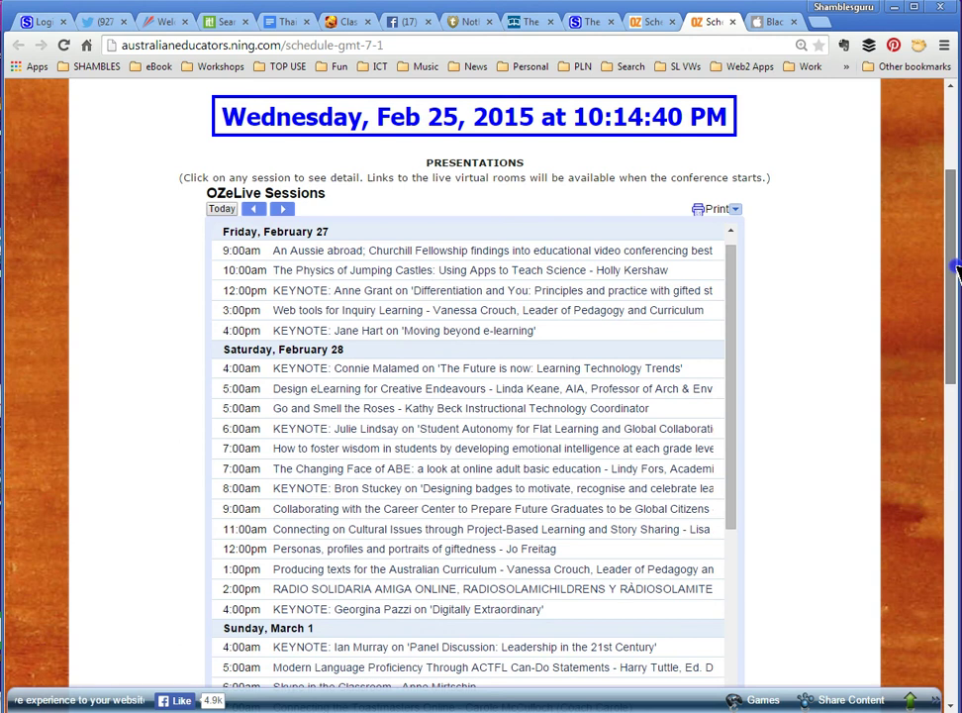
{"action": "left_click_drag", "start_coordinate": [952, 271], "coordinate": [952, 305]}
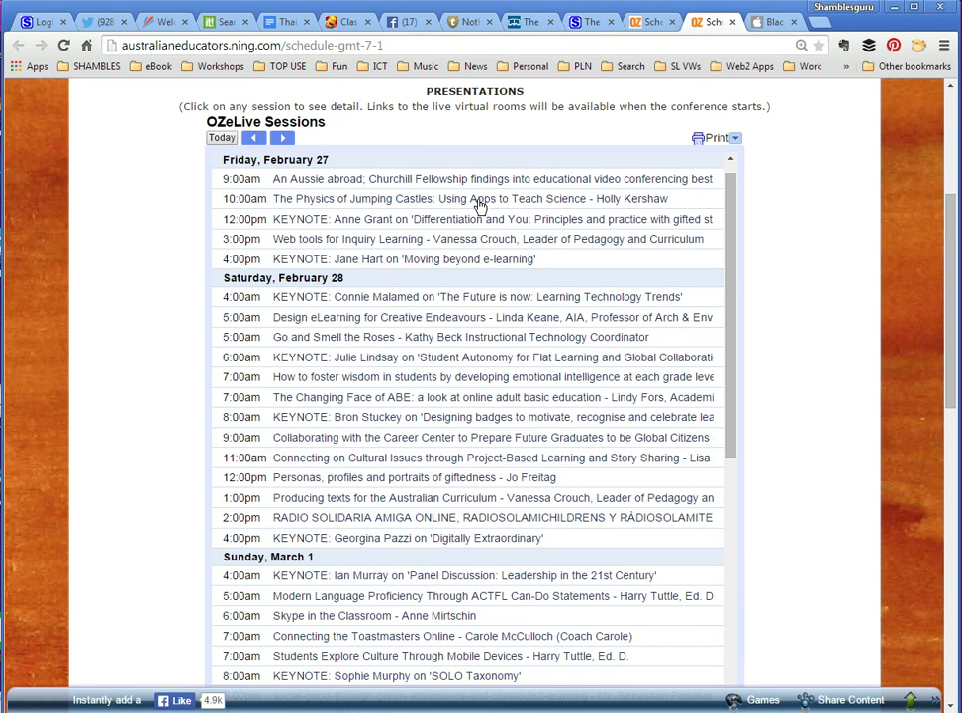
{"action": "left_click", "coordinate": [246, 202]}
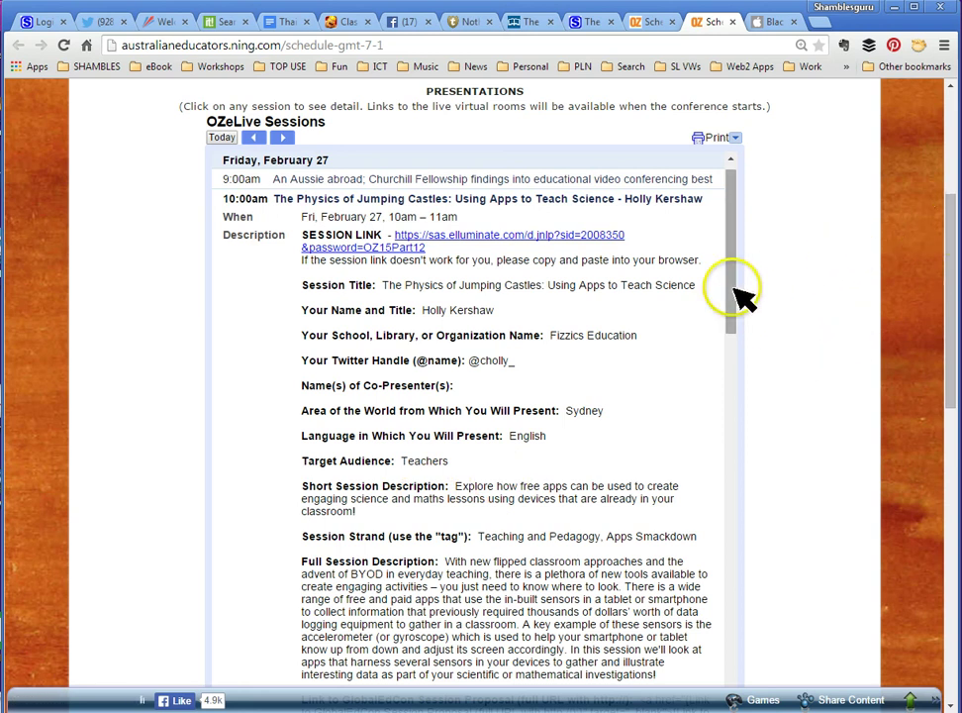
{"action": "mouse_move", "coordinate": [734, 290]}
{"action": "left_mouse_down"}
{"action": "mouse_move", "coordinate": [729, 381]}
{"action": "mouse_move", "coordinate": [730, 295]}
{"action": "mouse_move", "coordinate": [741, 276]}
{"action": "left_mouse_up"}
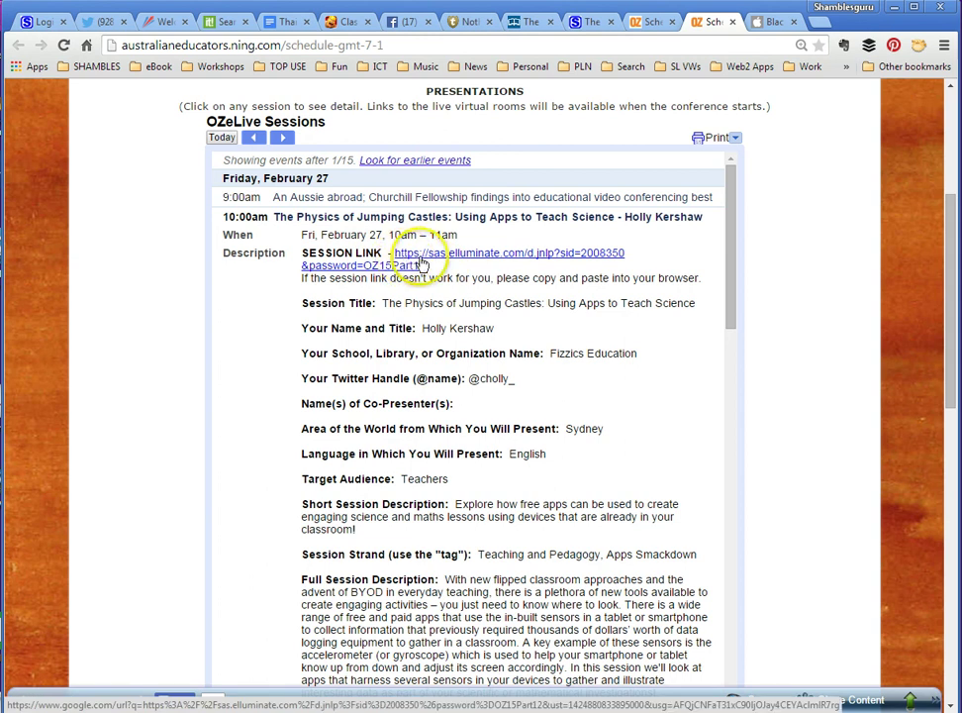
{"action": "left_click", "coordinate": [473, 267]}
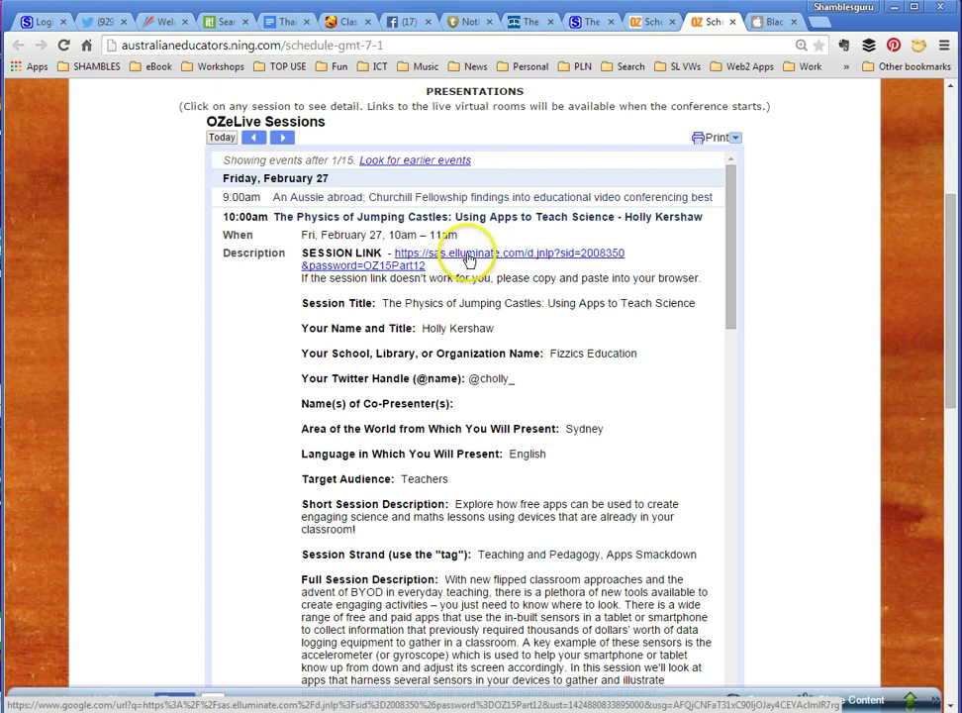
{"action": "left_click", "coordinate": [469, 256]}
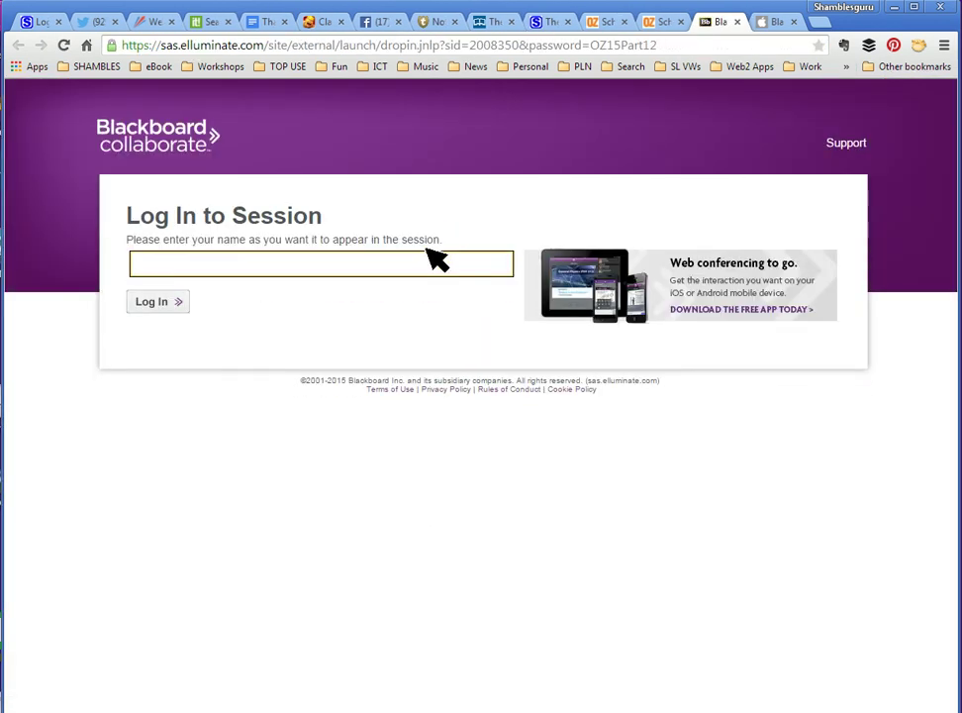
Step: Enter the participant's saved display name with the location (thailand) and log in to the session
{"action": "left_click", "coordinate": [343, 280]}
{"action": "type", "text": "@"}
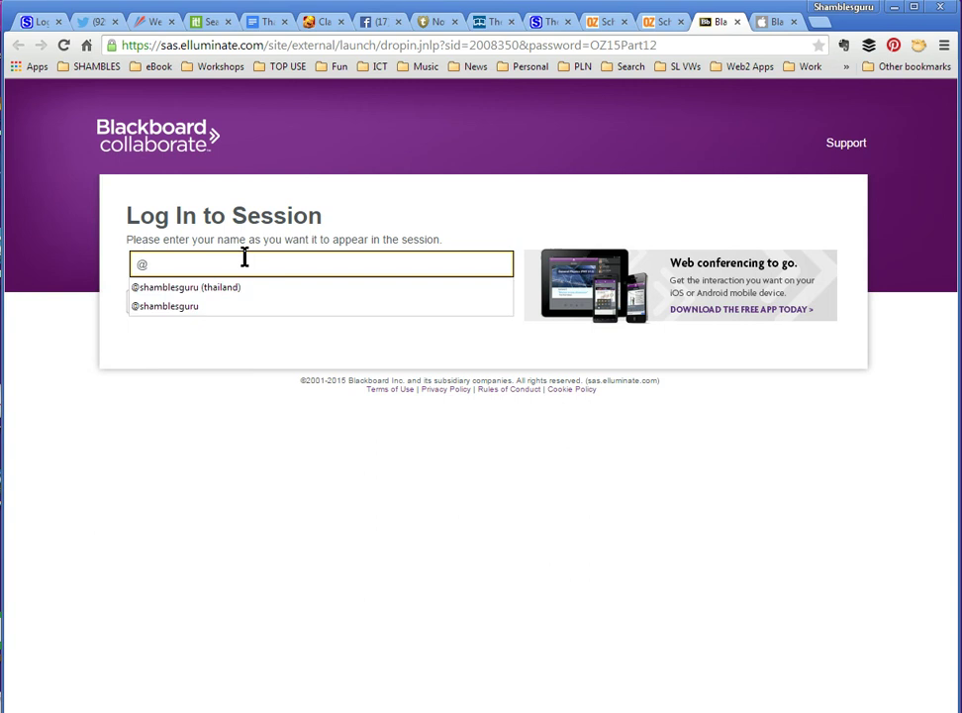
{"action": "left_click", "coordinate": [186, 288]}
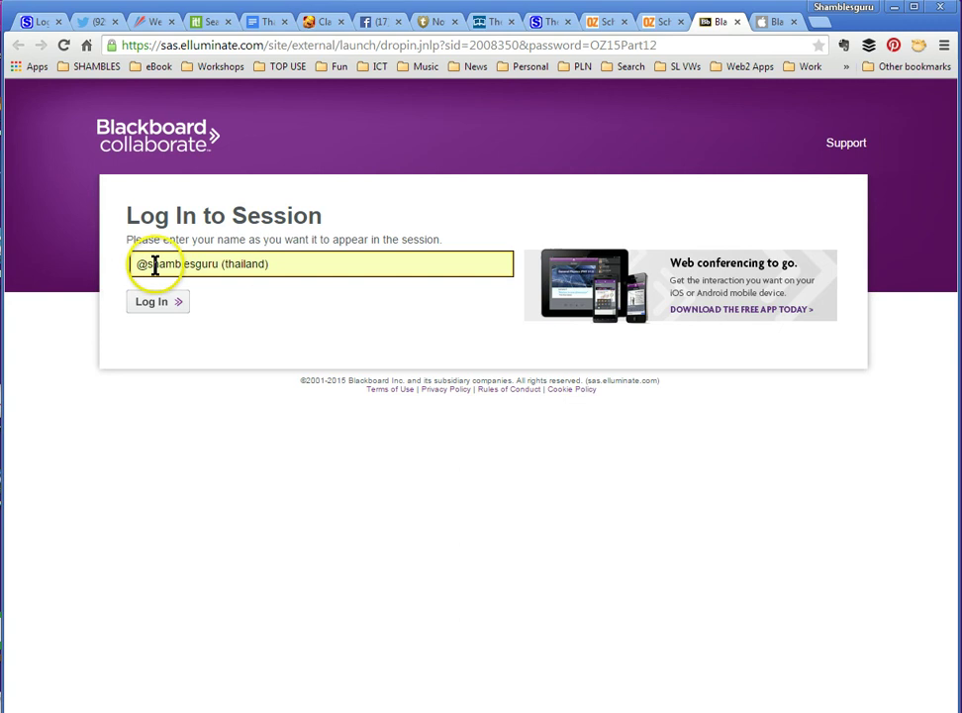
{"action": "left_click", "coordinate": [247, 263]}
{"action": "left_click", "coordinate": [255, 261]}
{"action": "left_click", "coordinate": [157, 301]}
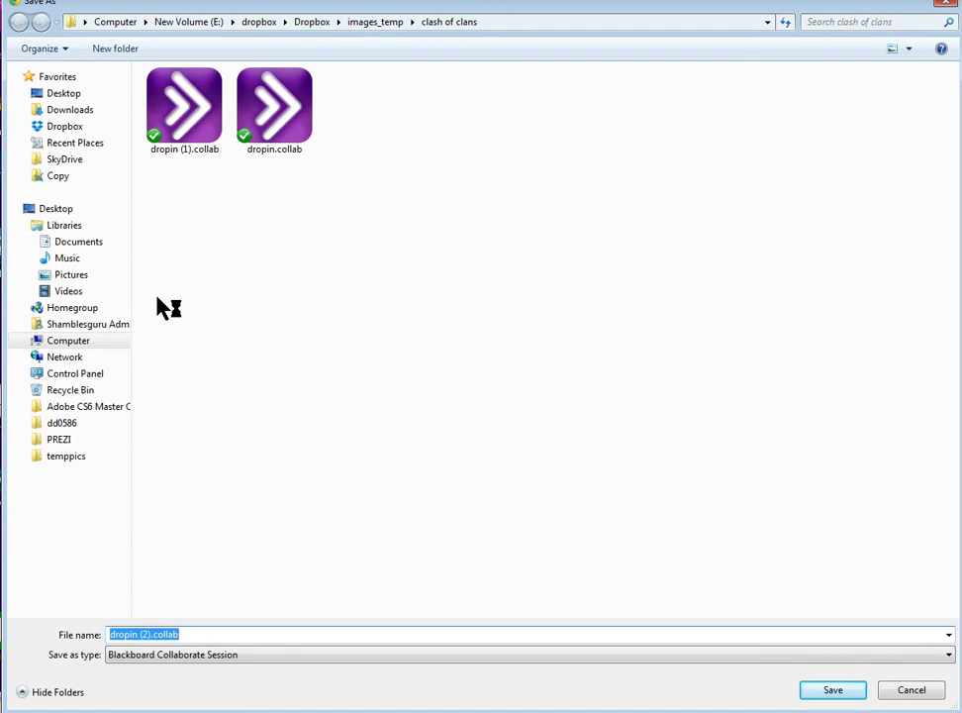
Step: Save the Blackboard Collaborate session file as dropin (2).collab in the clash of clans folder
{"action": "left_click", "coordinate": [270, 500]}
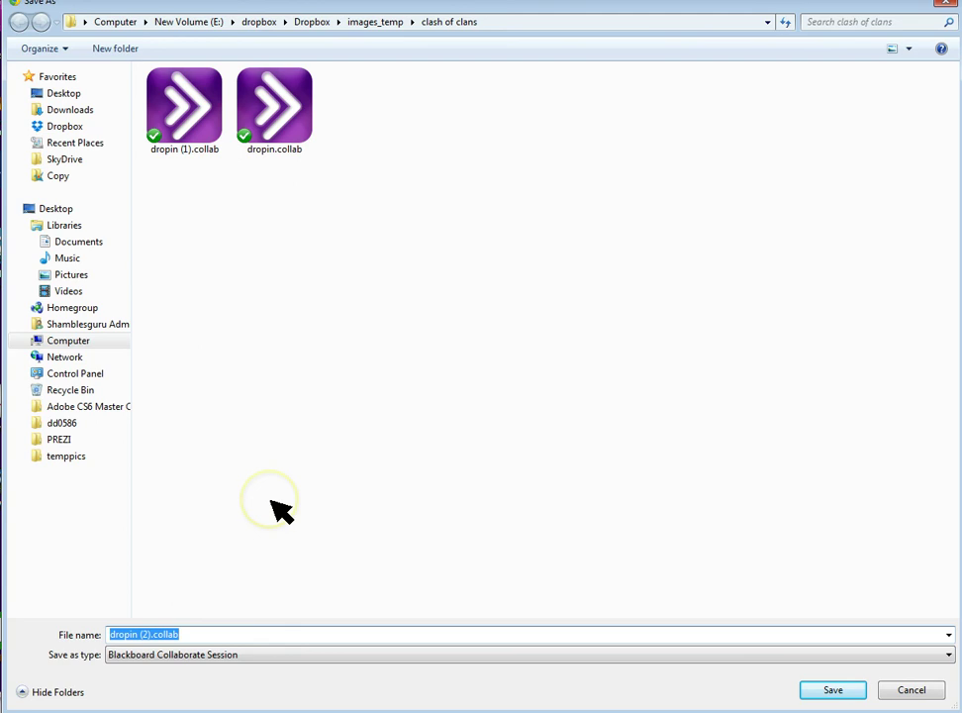
{"action": "left_click", "coordinate": [275, 505]}
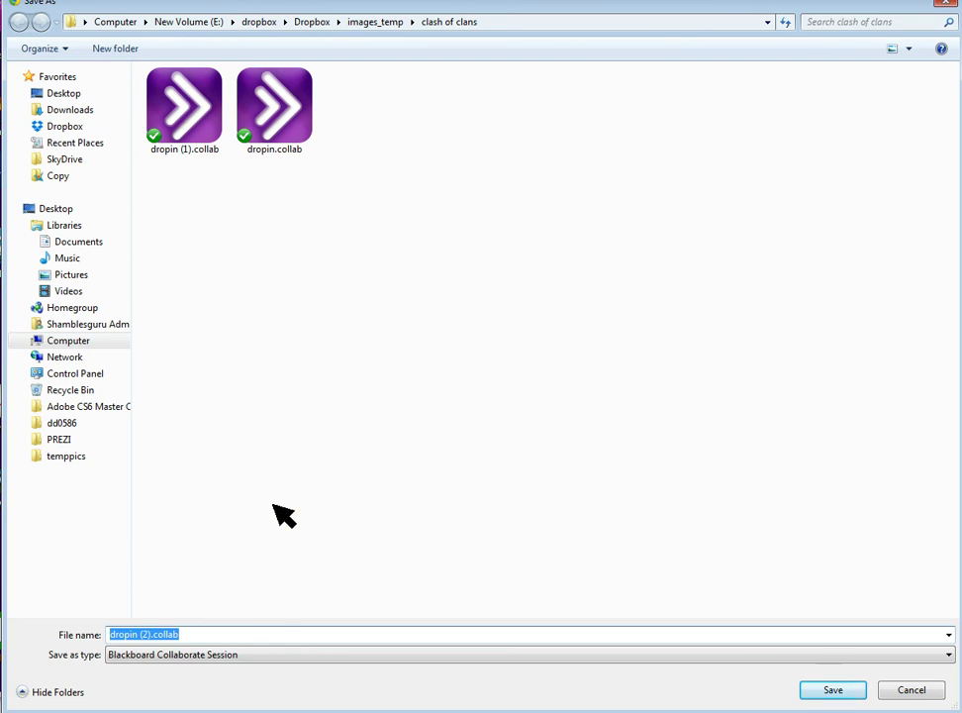
{"action": "left_click", "coordinate": [276, 515]}
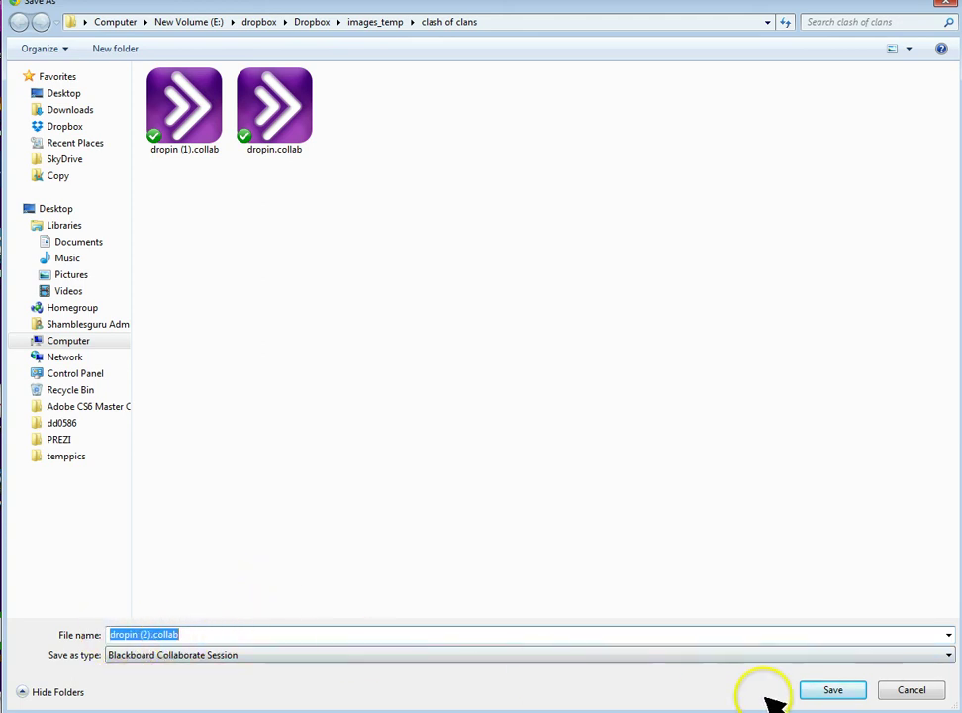
{"action": "left_click", "coordinate": [834, 693]}
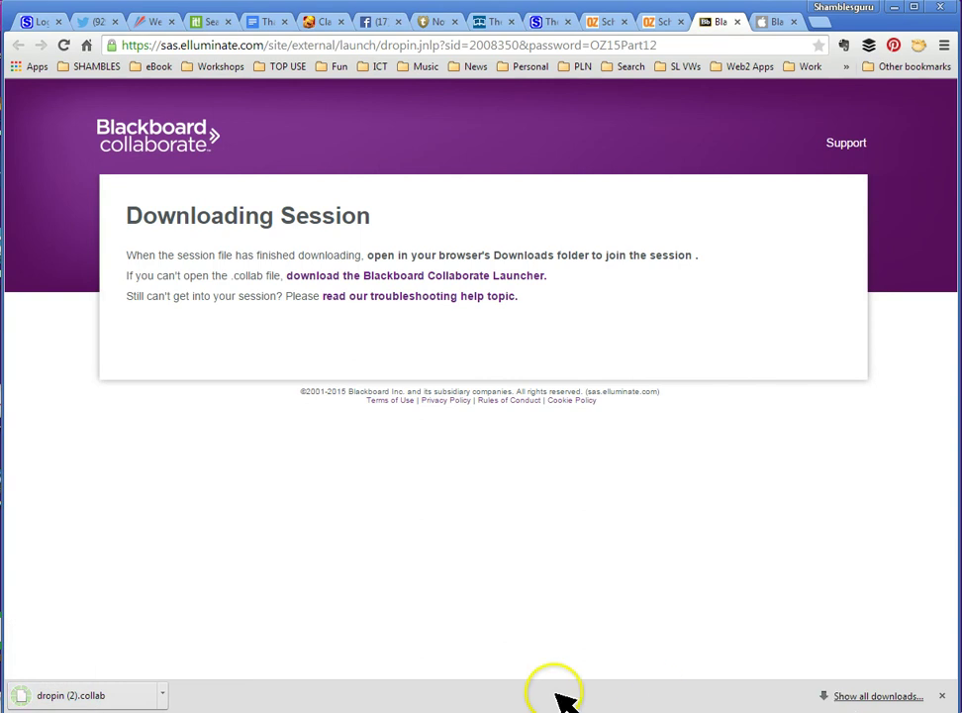
Step: Open the downloaded dropin (2).collab file to join the session room in Blackboard Collaborate
{"action": "left_click", "coordinate": [165, 694]}
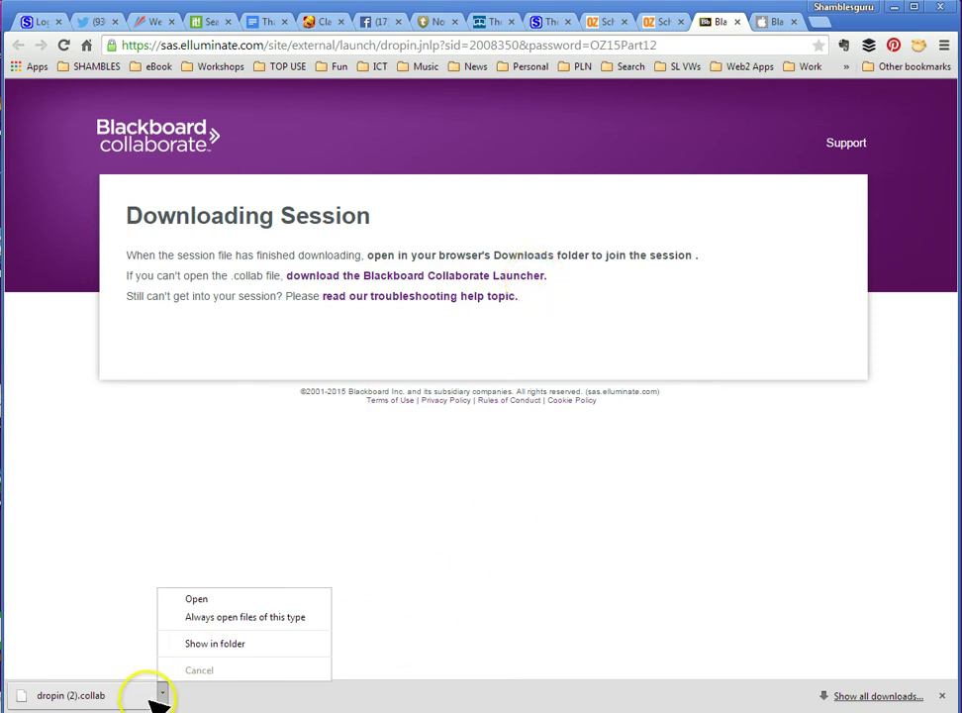
{"action": "left_click", "coordinate": [204, 601]}
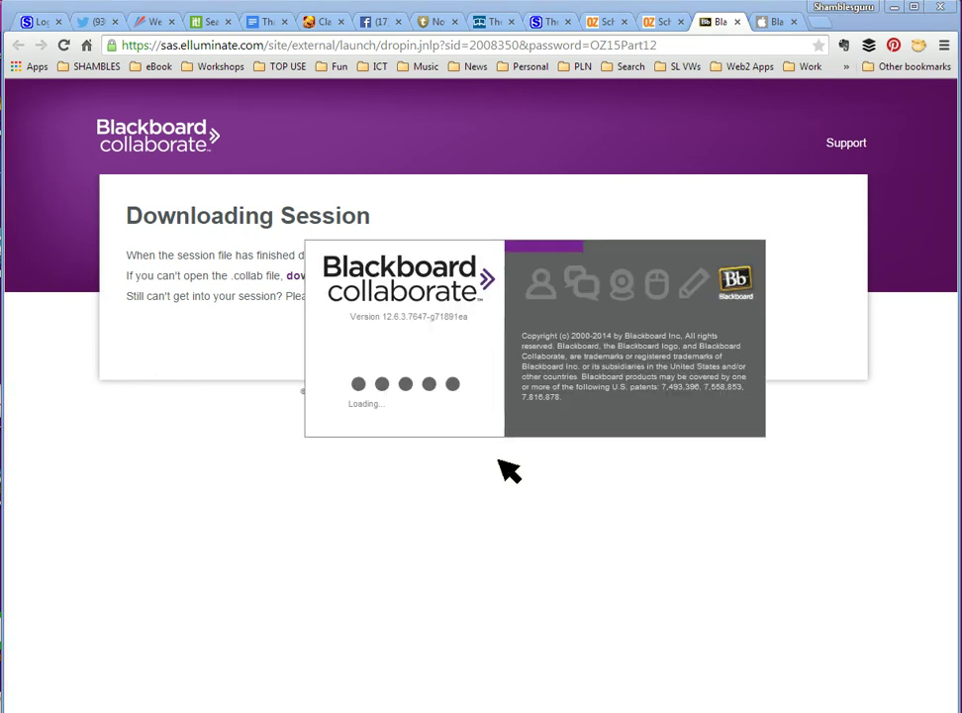
{"action": "left_click", "coordinate": [507, 473]}
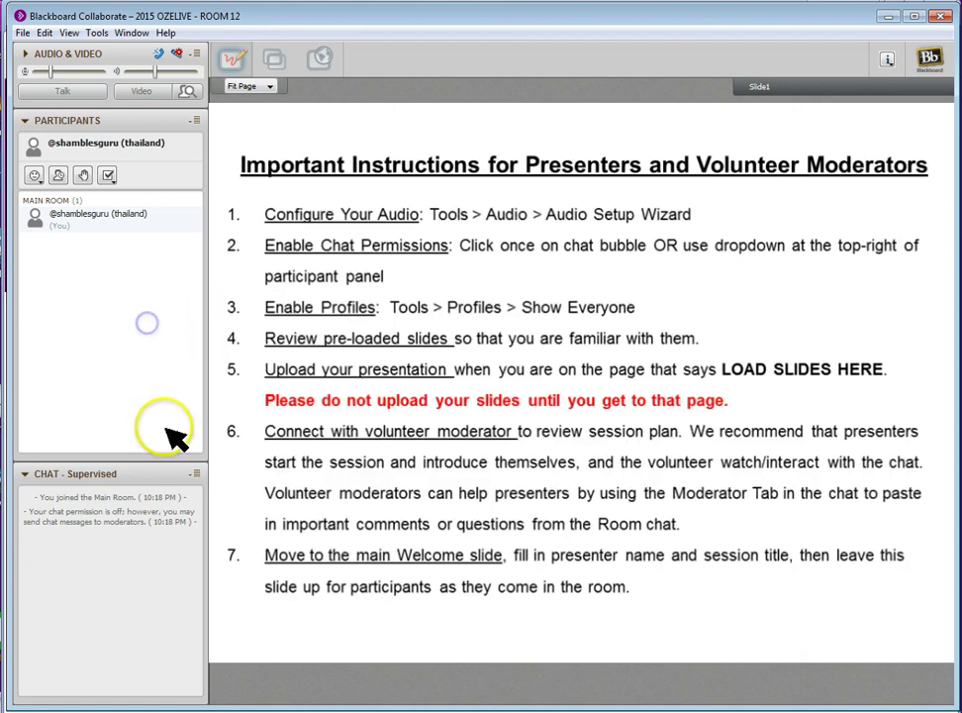
{"action": "mouse_move", "coordinate": [149, 471]}
{"action": "left_mouse_down"}
{"action": "mouse_move", "coordinate": [151, 643]}
{"action": "mouse_move", "coordinate": [148, 453]}
{"action": "mouse_move", "coordinate": [149, 525]}
{"action": "mouse_move", "coordinate": [20, 415]}
{"action": "mouse_move", "coordinate": [101, 353]}
{"action": "mouse_move", "coordinate": [146, 472]}
{"action": "left_mouse_up"}
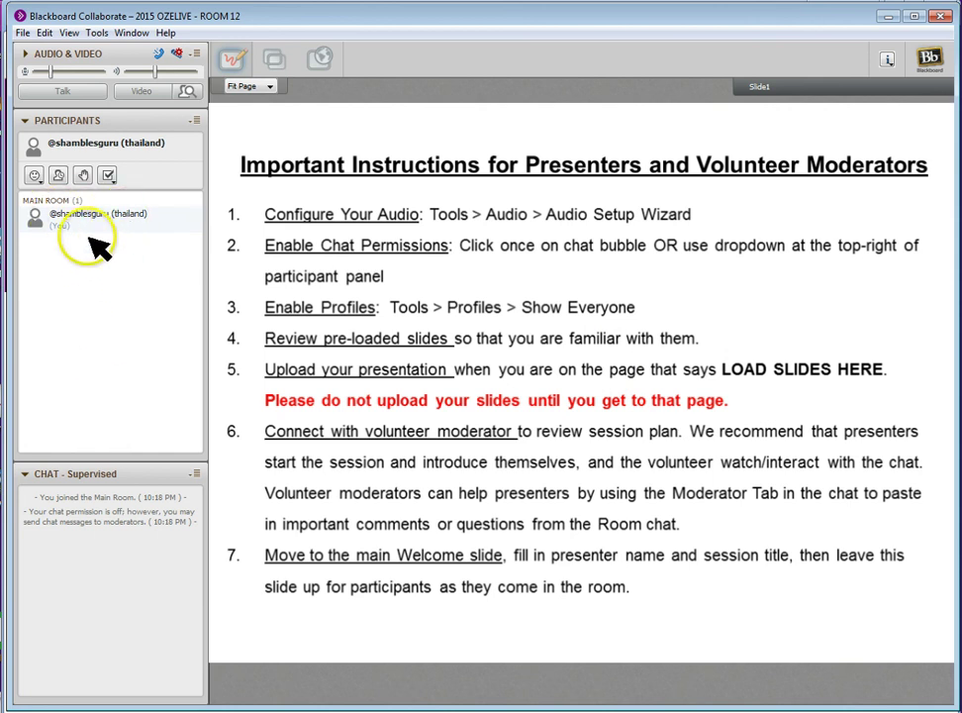
Step: Examine the session's save options for the chat, participants list and whiteboard
{"action": "left_click", "coordinate": [112, 421]}
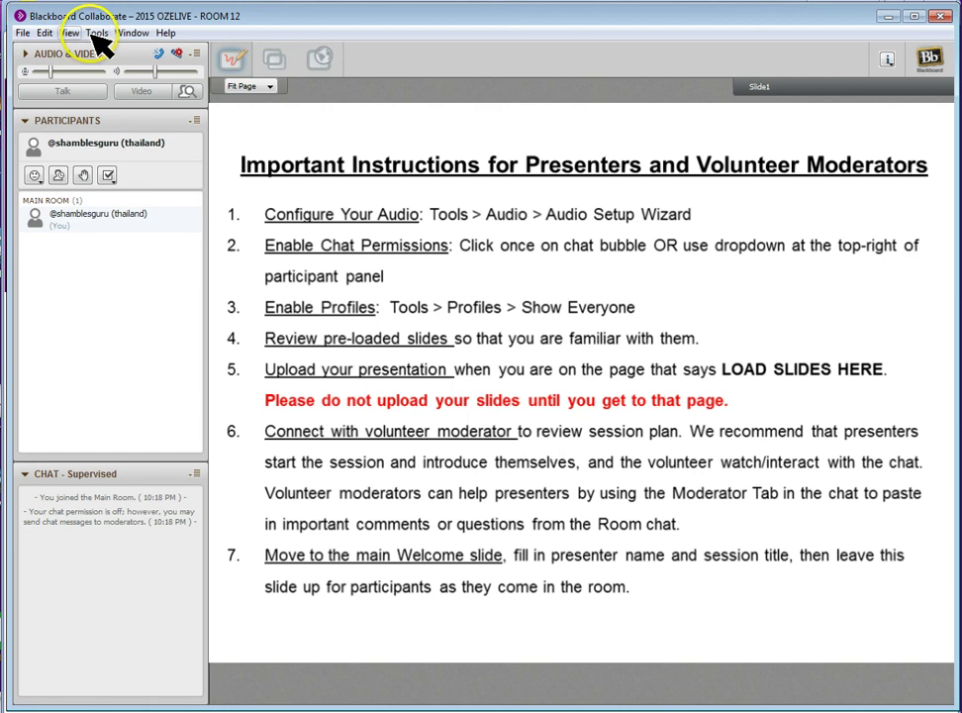
{"action": "left_click", "coordinate": [20, 34]}
{"action": "left_click", "coordinate": [21, 33]}
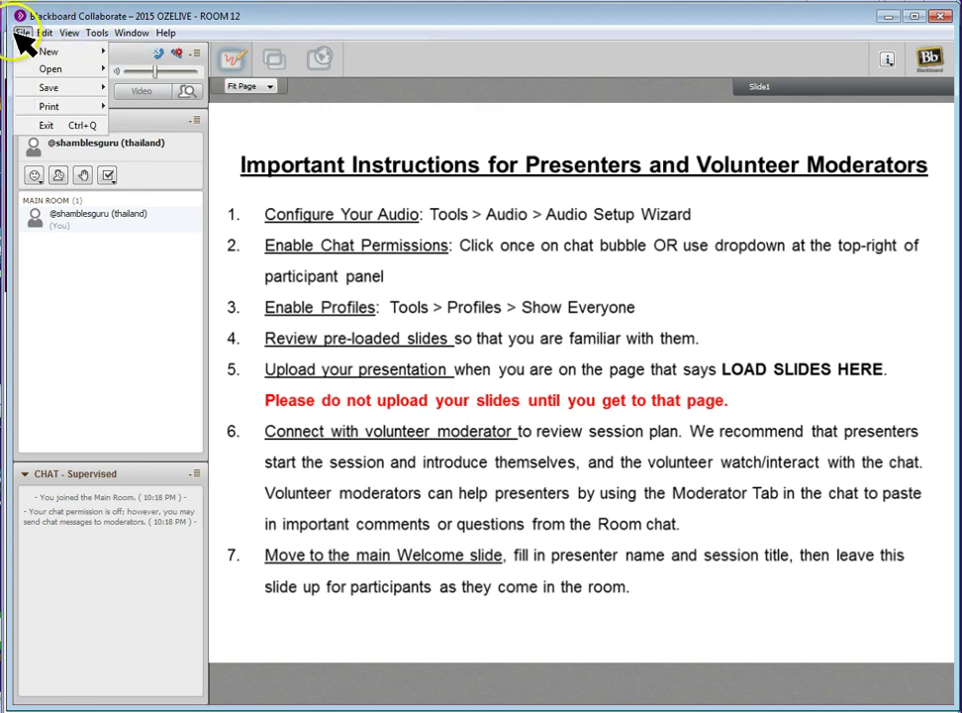
{"action": "mouse_move", "coordinate": [60, 86]}
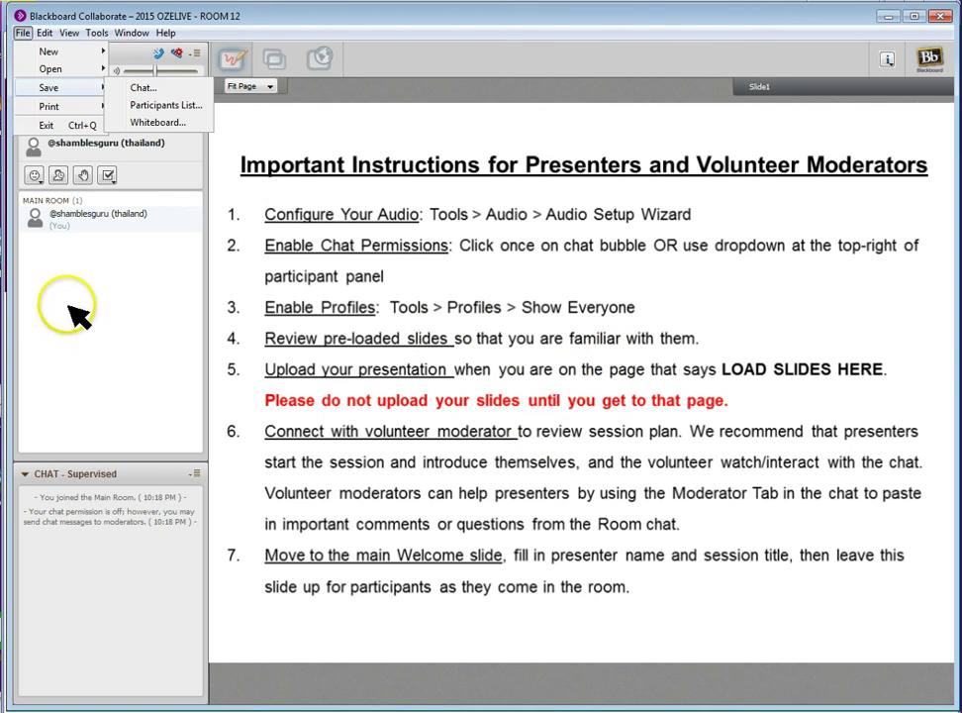
Step: Examine the participant's emoticon choices and the available responses to a poll
{"action": "left_click", "coordinate": [34, 175]}
{"action": "left_click", "coordinate": [38, 176]}
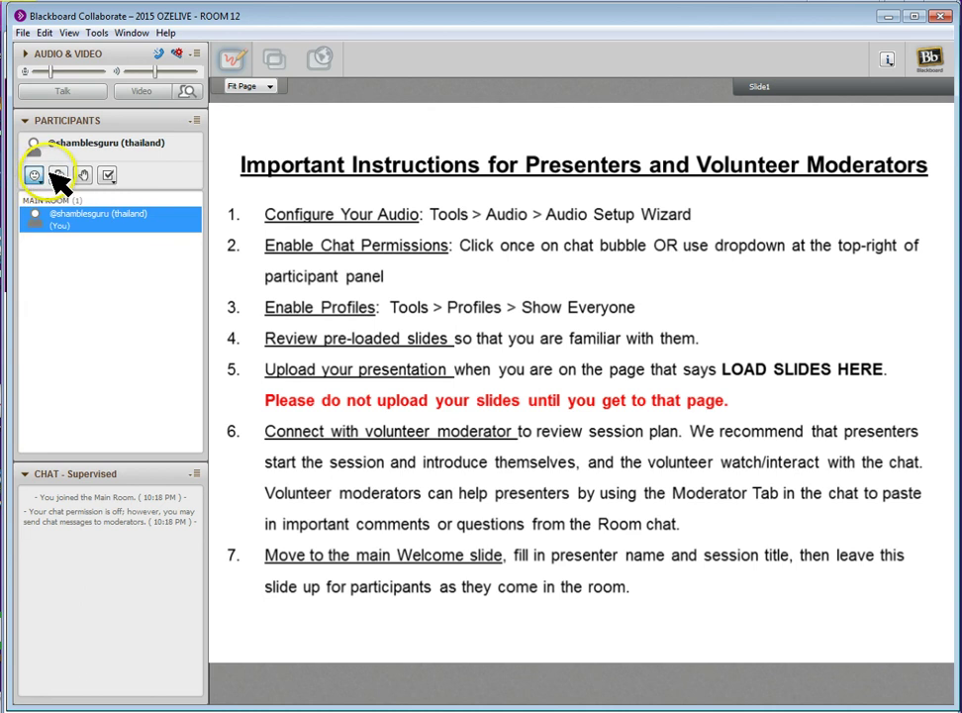
{"action": "left_click", "coordinate": [109, 176]}
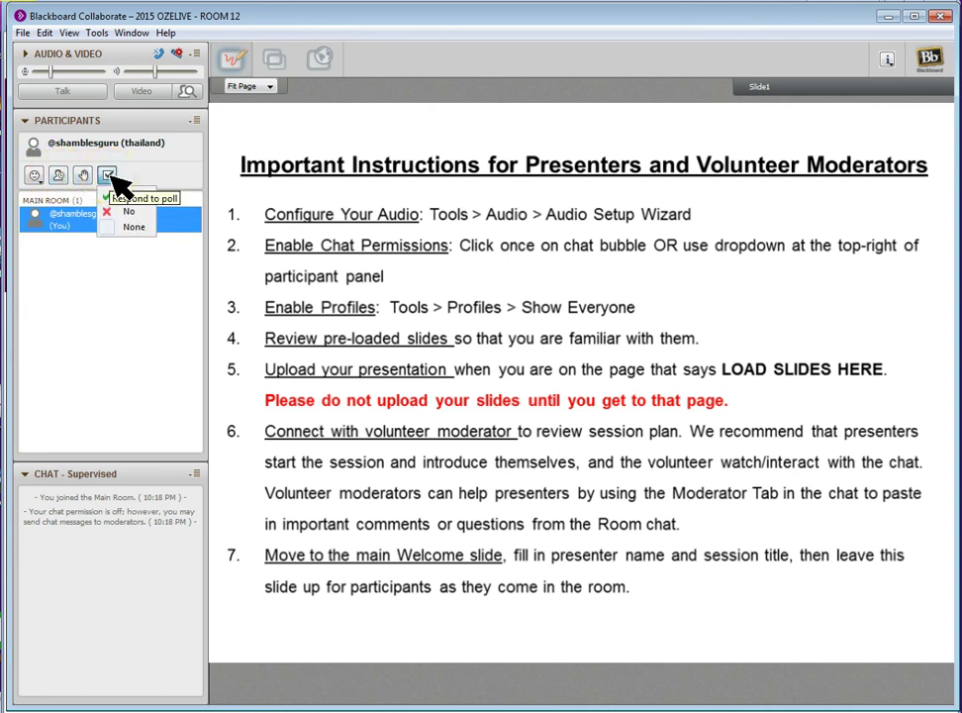
{"action": "left_click", "coordinate": [109, 176]}
{"action": "left_click", "coordinate": [111, 178]}
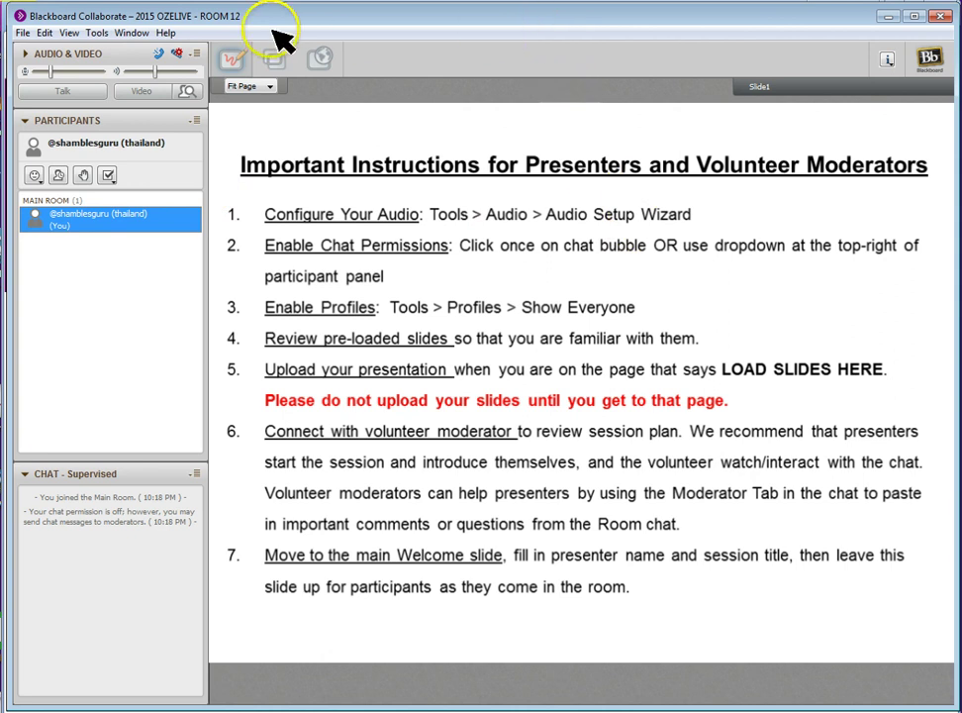
Step: Exit the Blackboard Collaborate session
{"action": "left_click", "coordinate": [22, 33]}
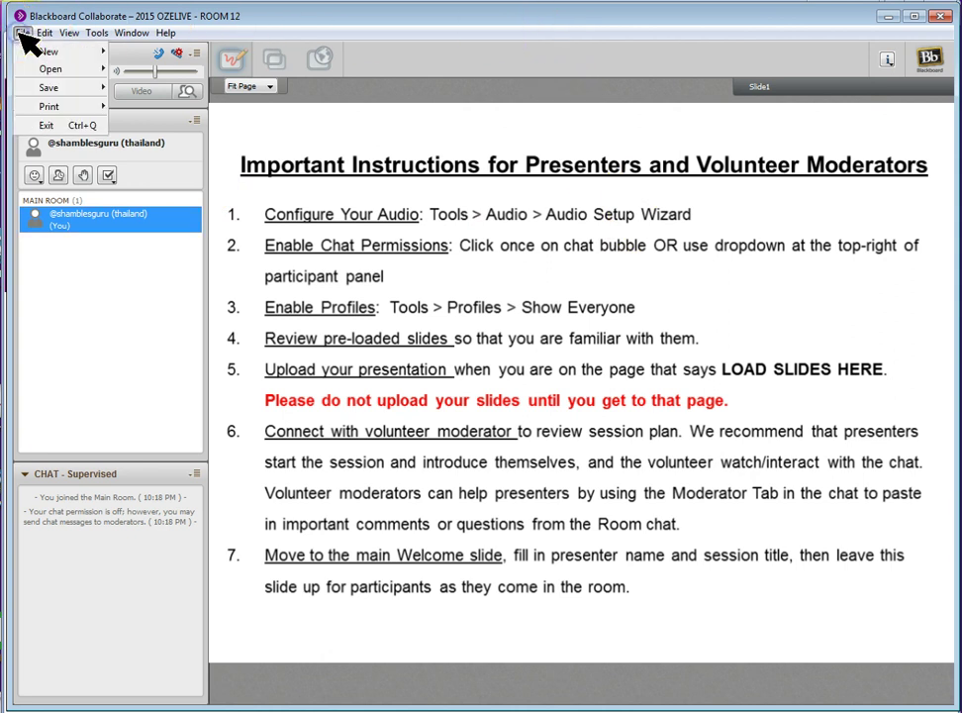
{"action": "left_click", "coordinate": [48, 126]}
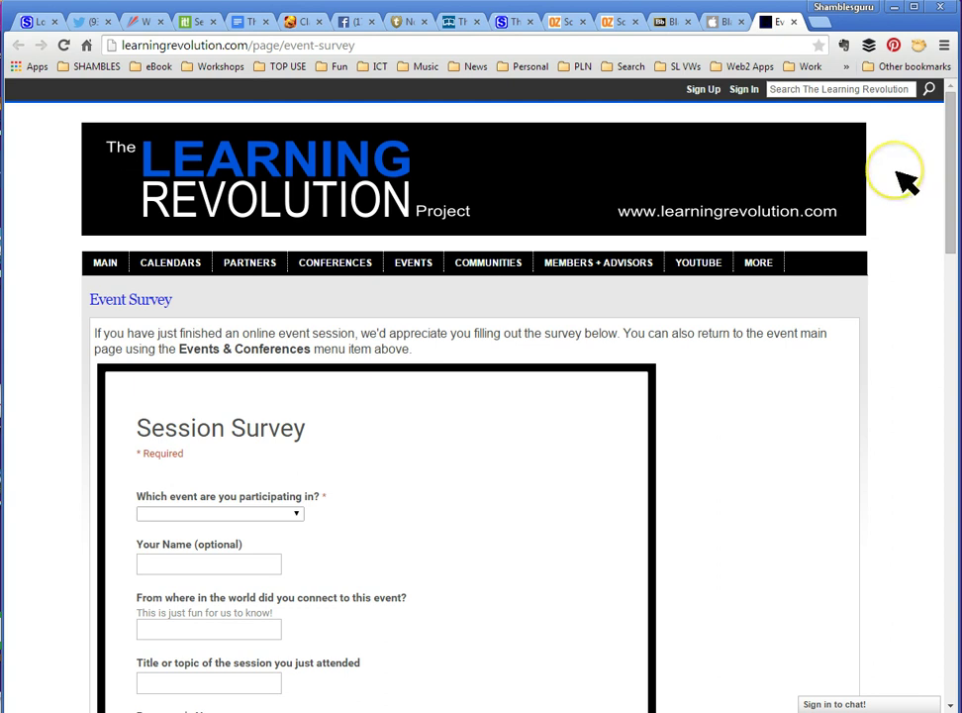
Step: Switch to the iTunes page for Blackboard Collaborate Mobile and review the app's description and screenshots
{"action": "left_click", "coordinate": [722, 24]}
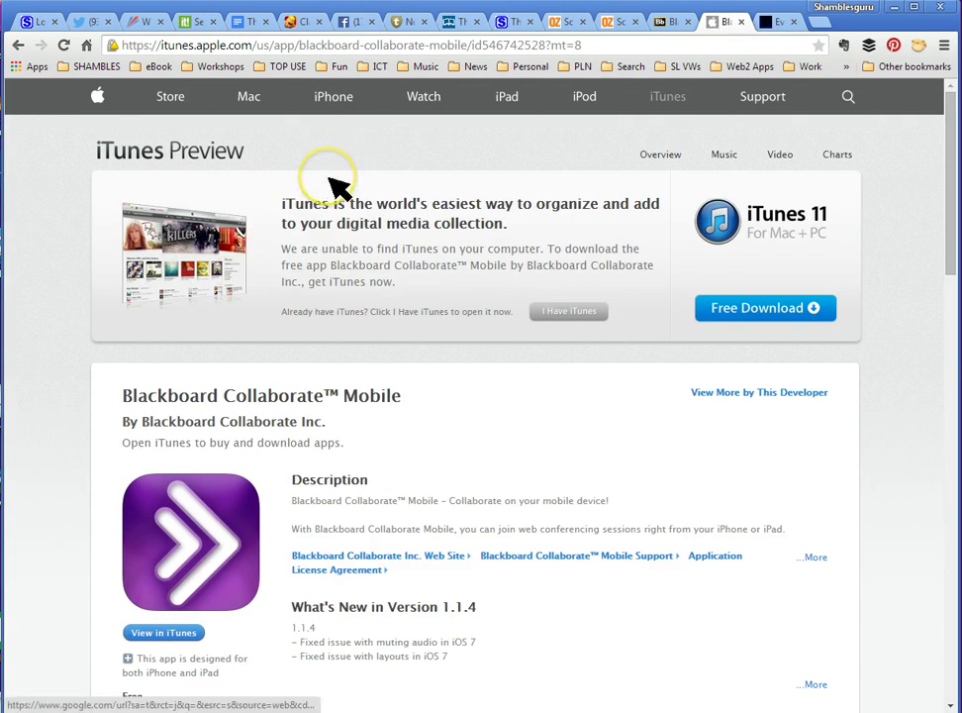
{"action": "left_click_drag", "start_coordinate": [947, 168], "coordinate": [946, 252]}
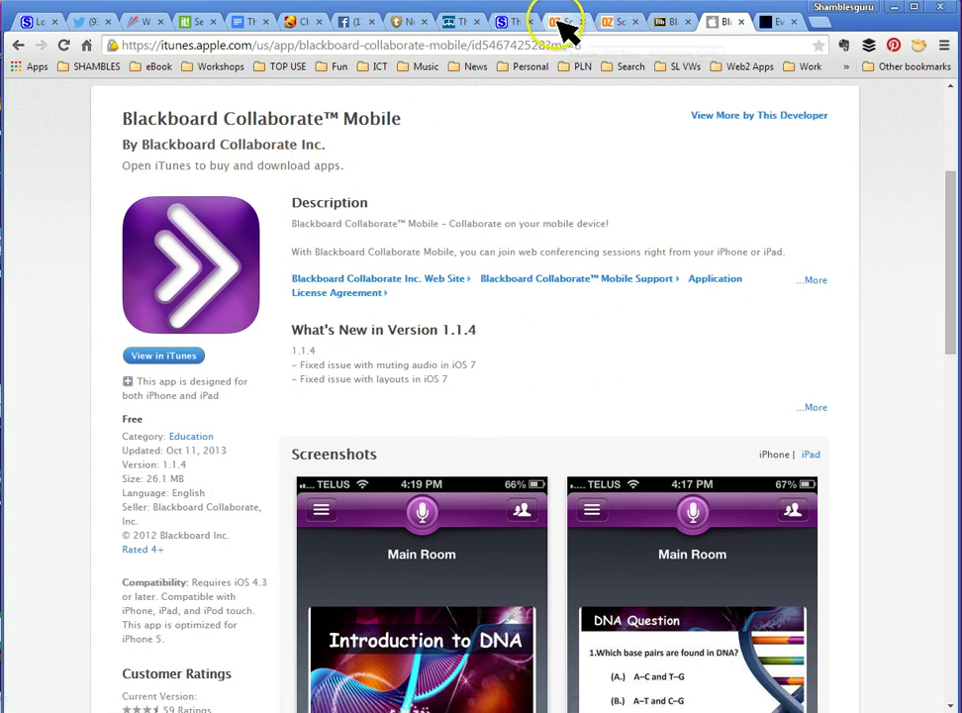
Step: Return to the Schedule GMT + 7 page, collapse the Friday 10:00am "The Physics of Jumping Castles" session, and reopen its details to show the session link
{"action": "left_click", "coordinate": [622, 26]}
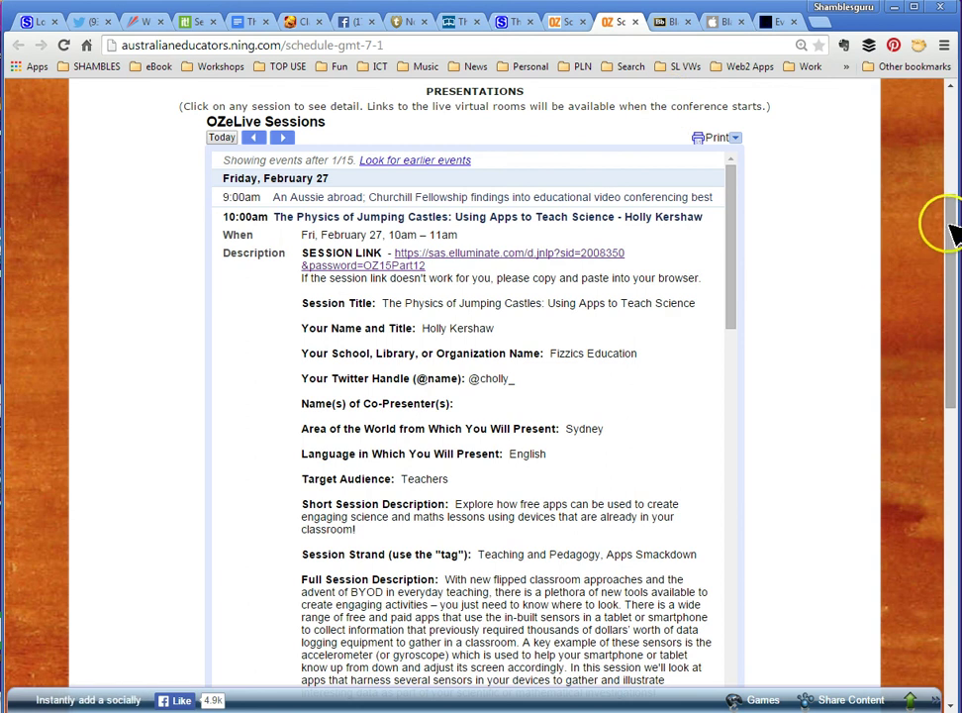
{"action": "left_click_drag", "start_coordinate": [947, 222], "coordinate": [951, 180]}
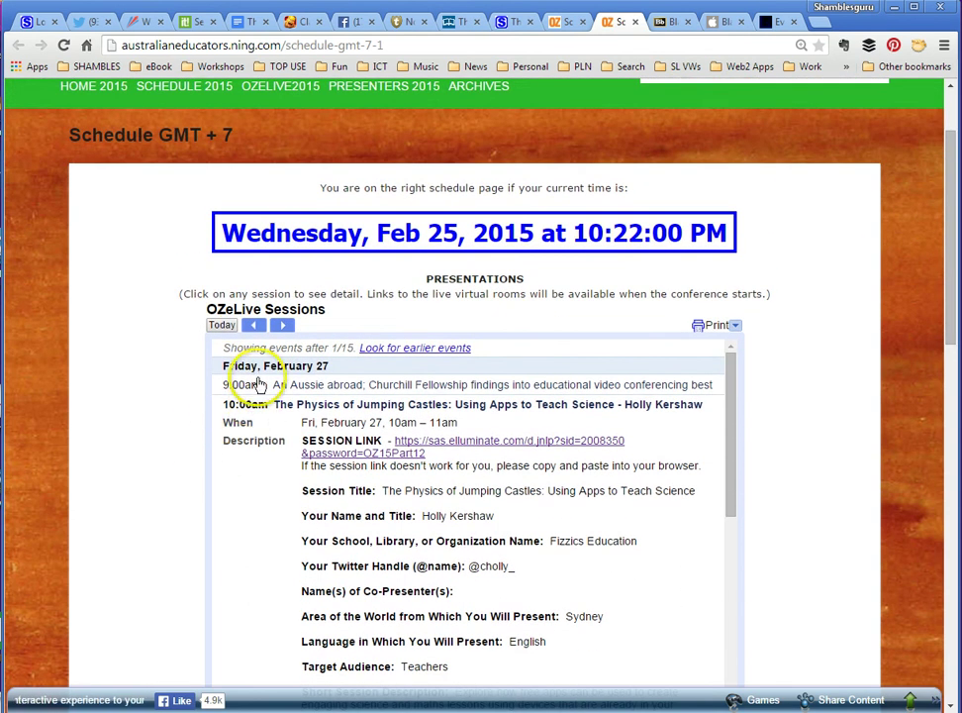
{"action": "left_click", "coordinate": [239, 405]}
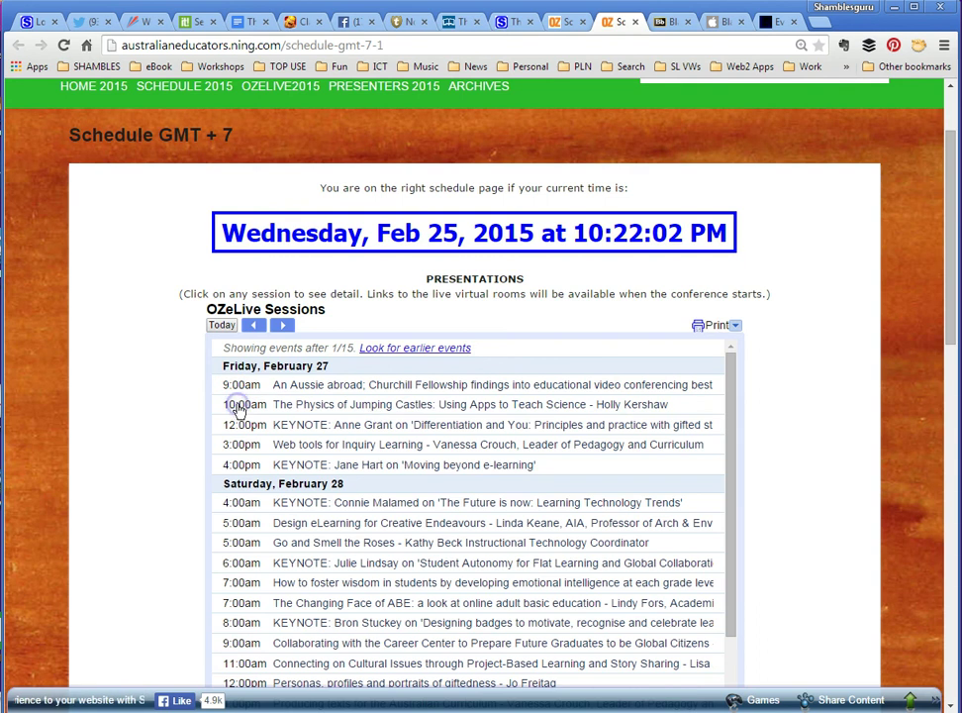
{"action": "left_click_drag", "start_coordinate": [950, 225], "coordinate": [951, 289]}
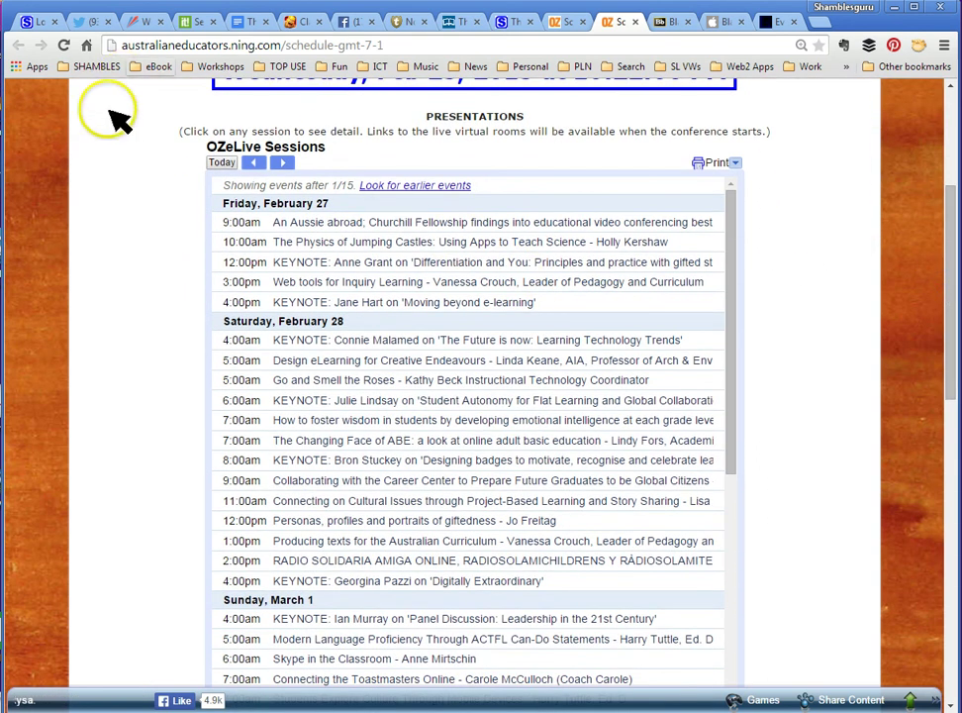
{"action": "left_click", "coordinate": [243, 243]}
{"action": "left_click", "coordinate": [458, 284]}
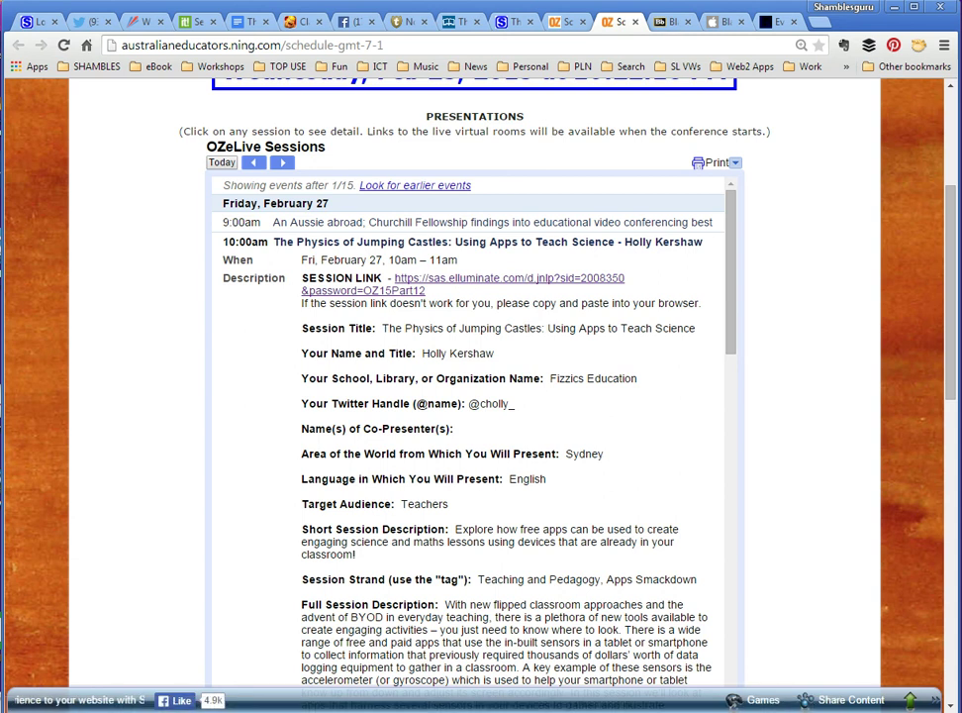
Step: Switch to the Word document with the OZeLIVE title page and highlight "ozelive.com" in the conference web address
{"action": "key", "text": "alt+Tab"}
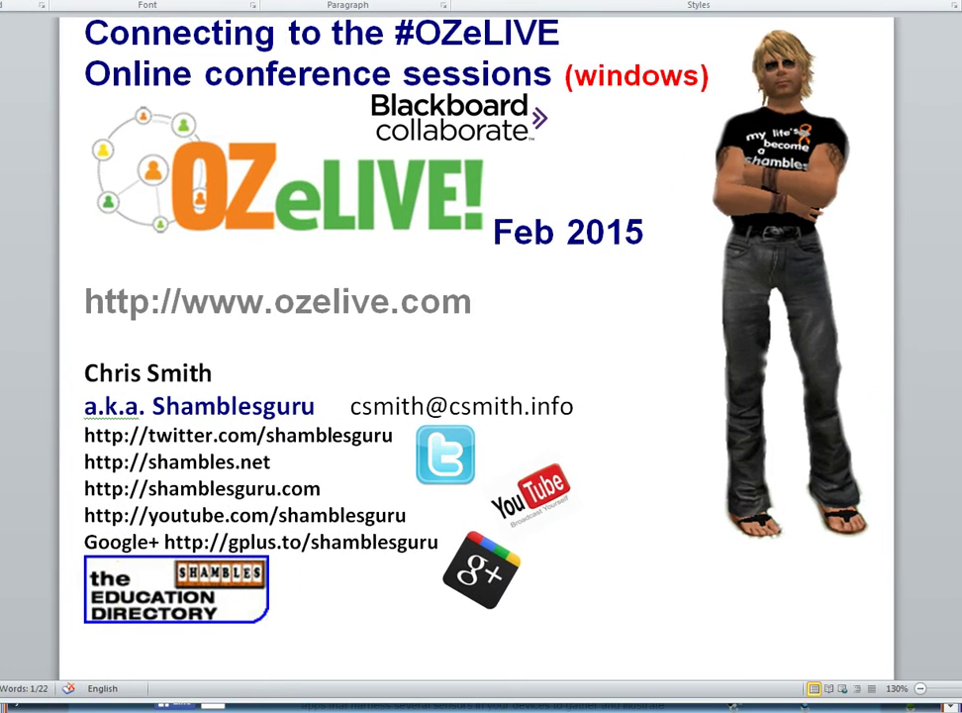
{"action": "left_click_drag", "start_coordinate": [274, 302], "coordinate": [471, 302]}
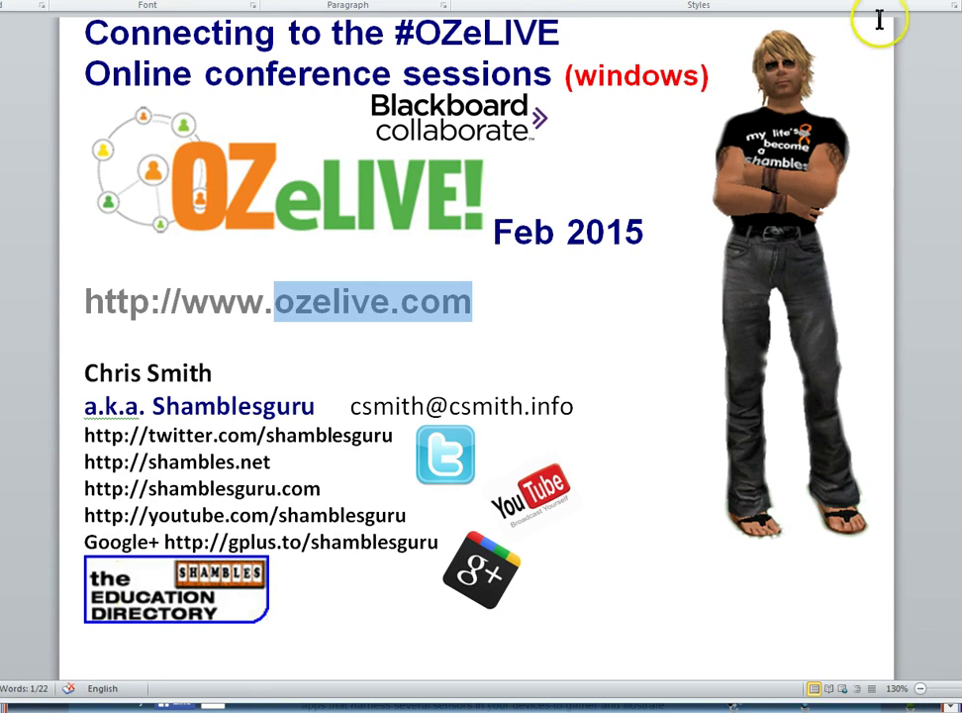